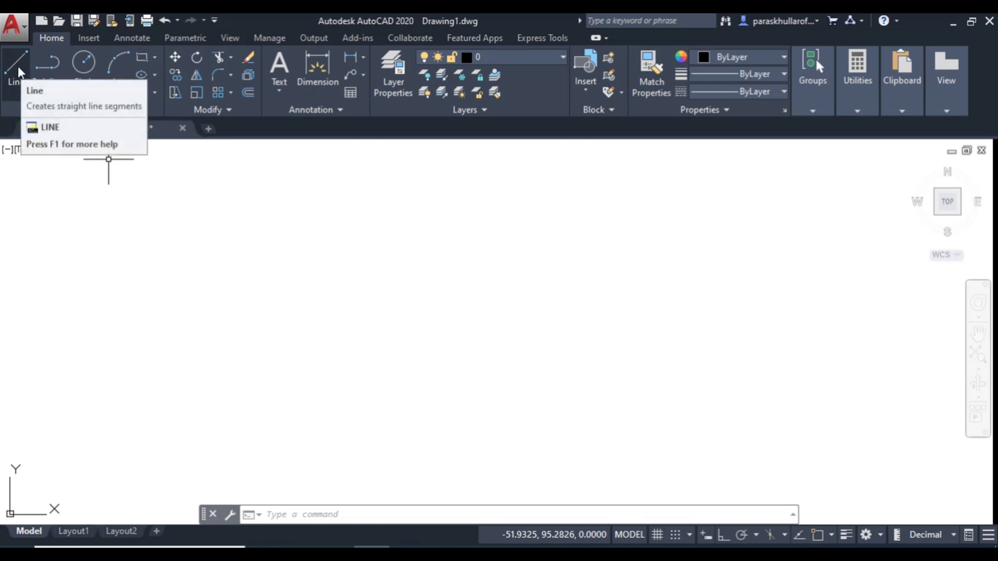
# Draw a 60-unit horizontal XY reference line with Ortho turned on.
pyautogui.click(18, 71)
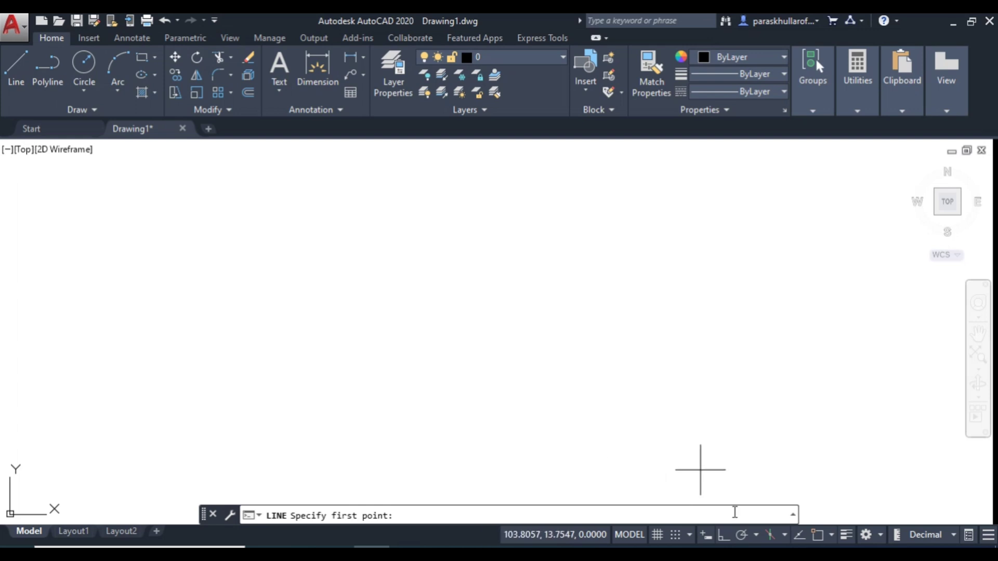
pyautogui.click(724, 535)
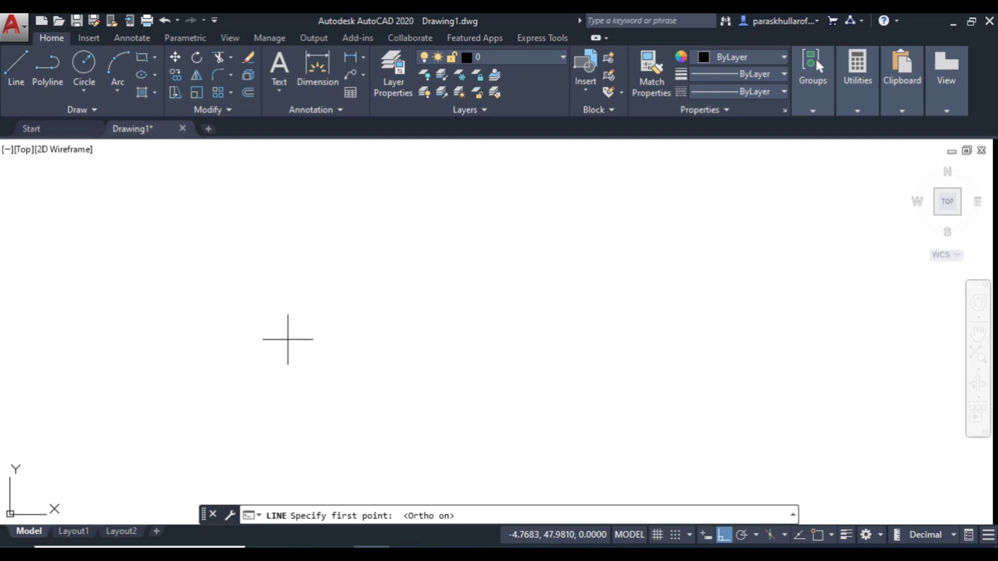
pyautogui.click(269, 322)
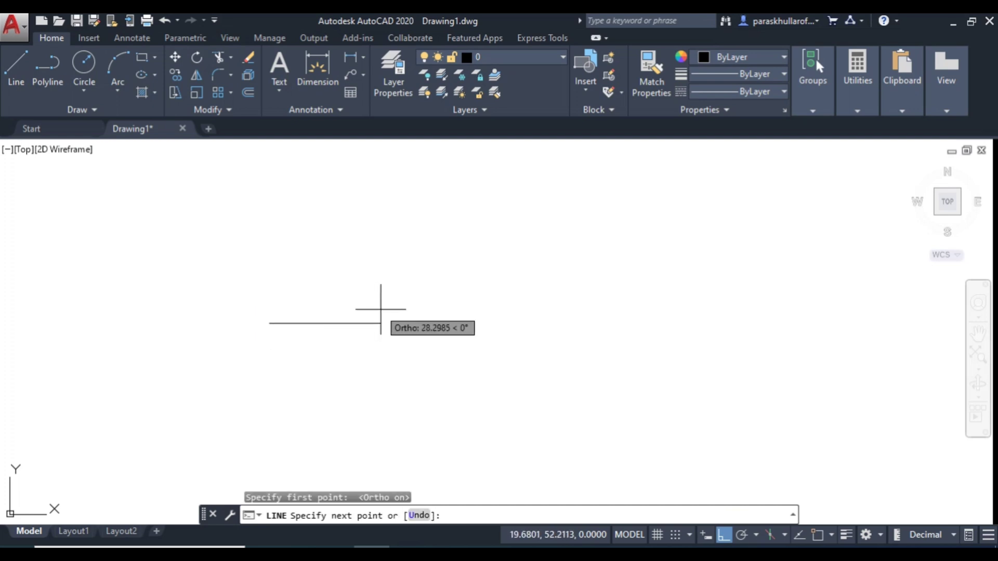
pyautogui.write('60')
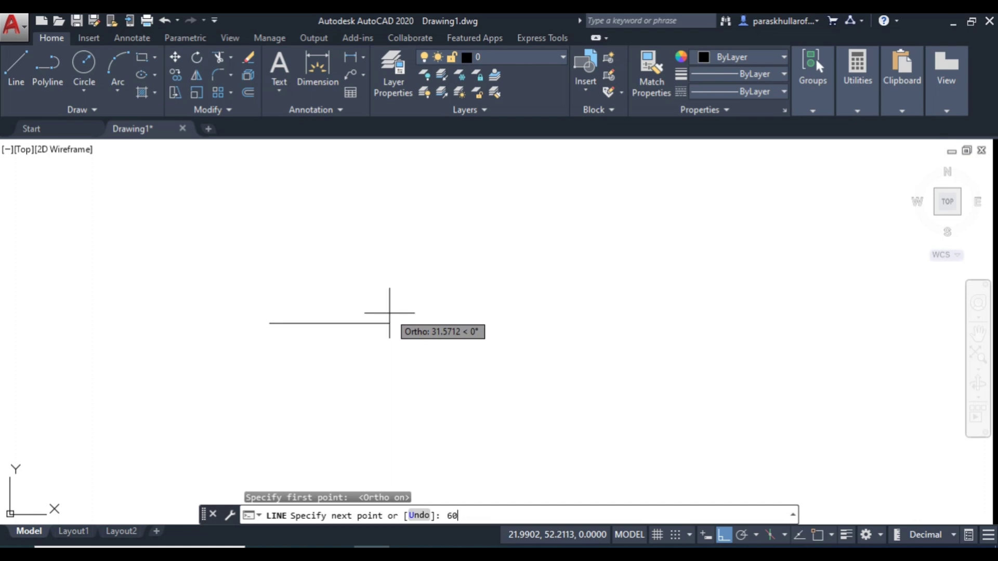
pyautogui.press('Return')
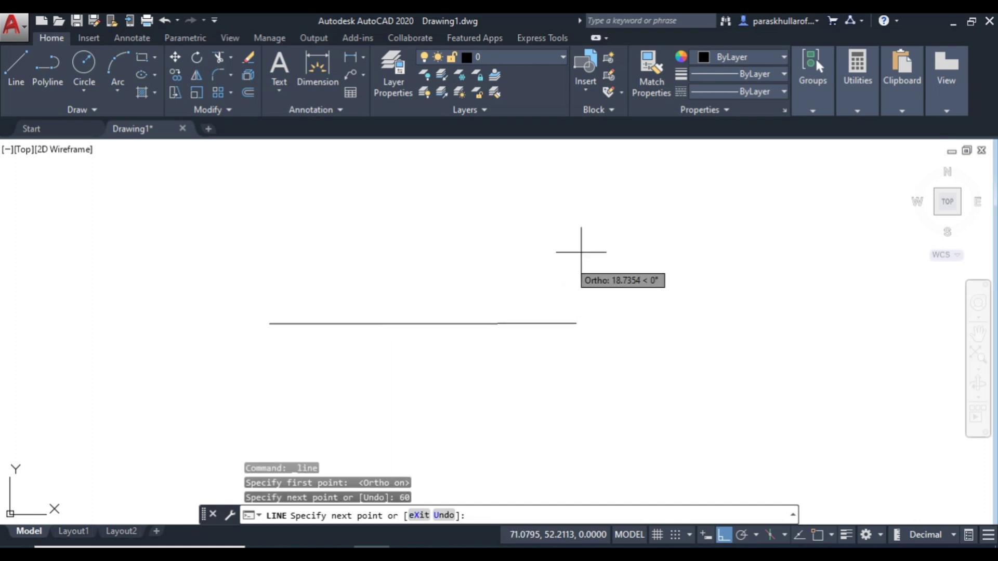
pyautogui.rightClick(582, 251)
pyautogui.click(607, 265)
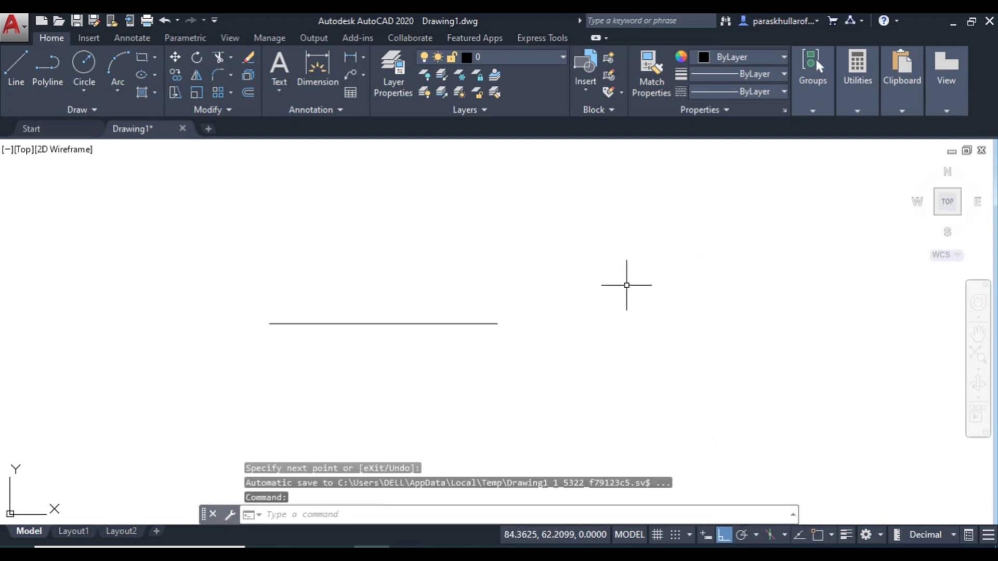
# With Osnap on, draw a projector 20 units upward from the XY line.
pyautogui.click(17, 73)
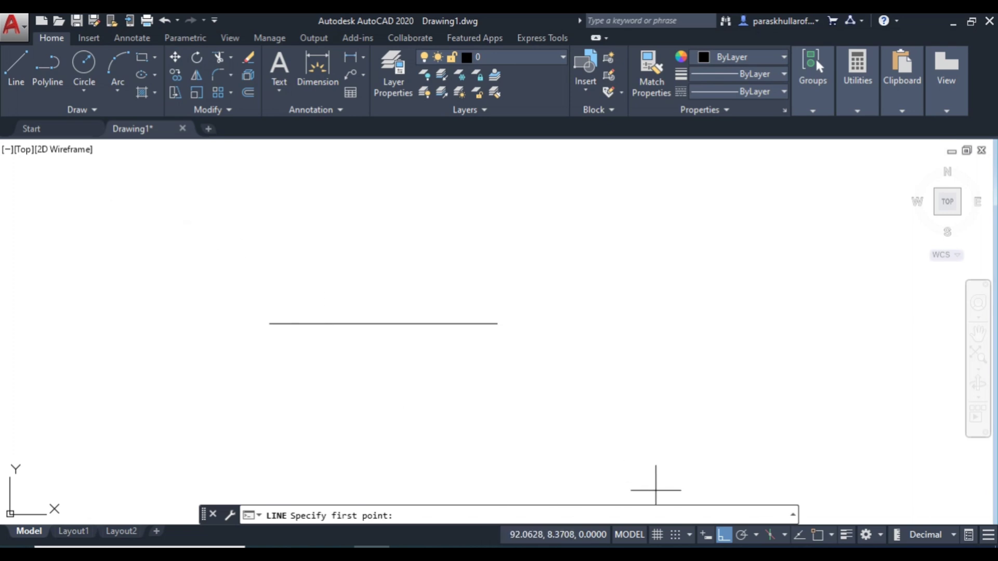
pyautogui.press('F3')
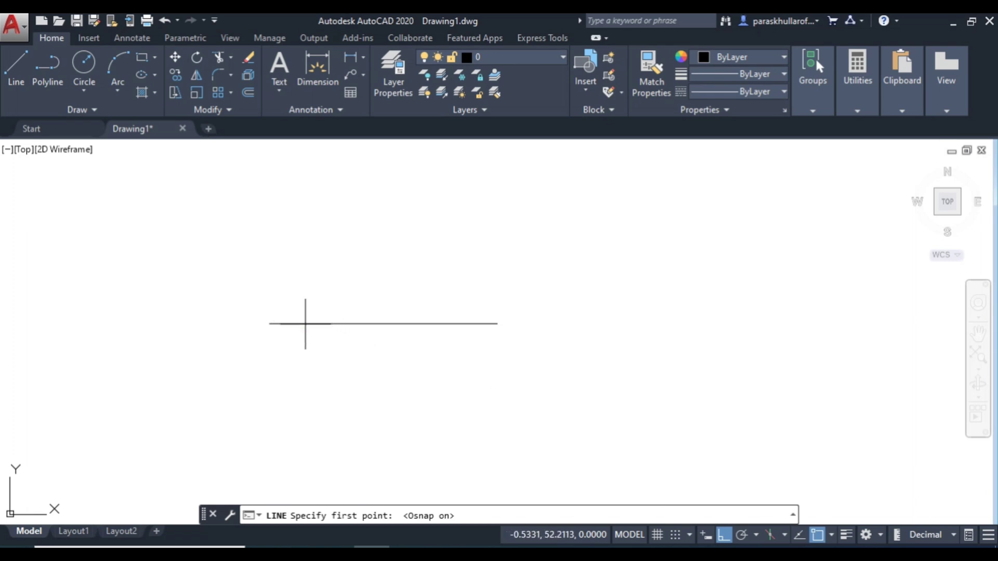
pyautogui.click(305, 324)
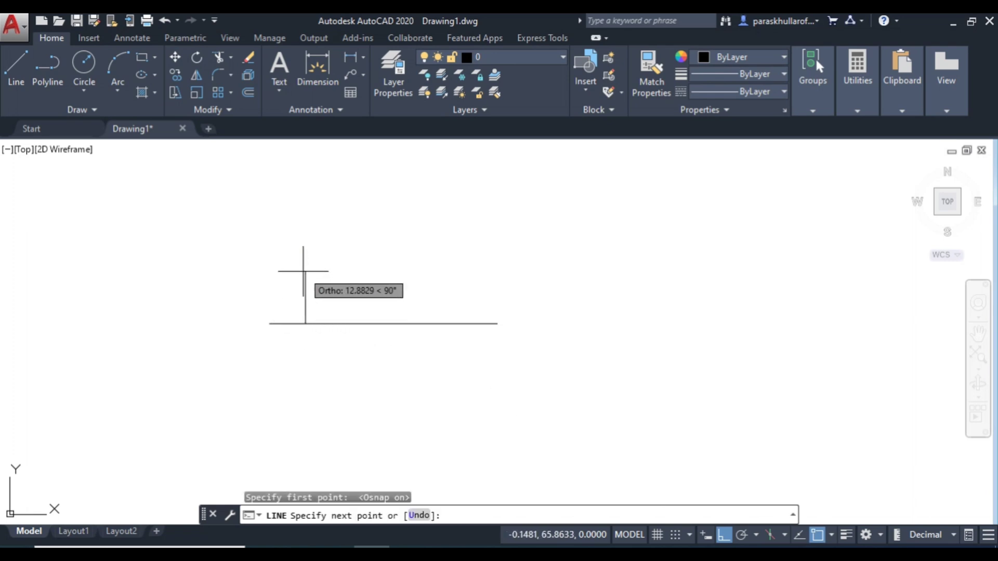
pyautogui.write('20')
pyautogui.press('Return')
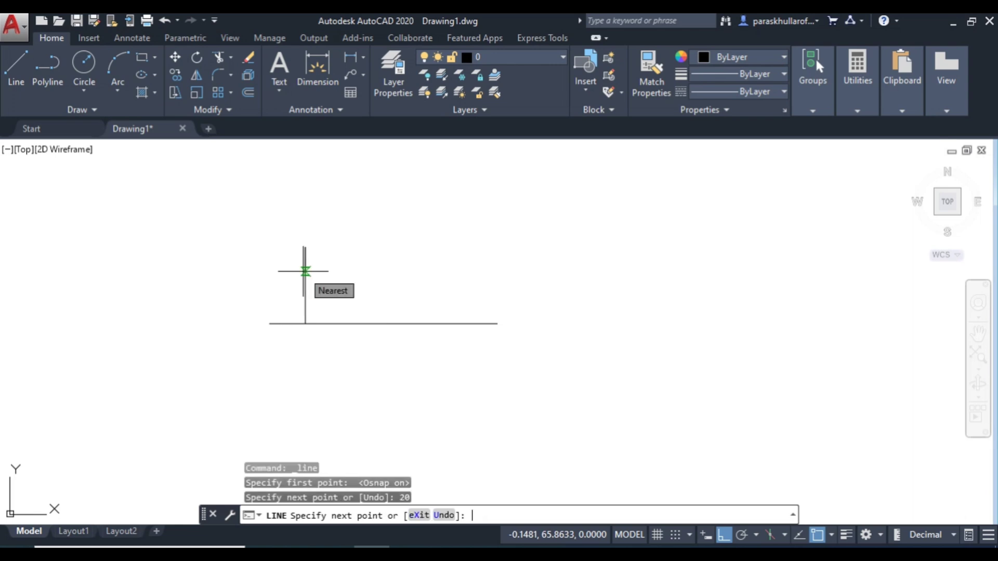
pyautogui.rightClick(453, 233)
pyautogui.click(471, 235)
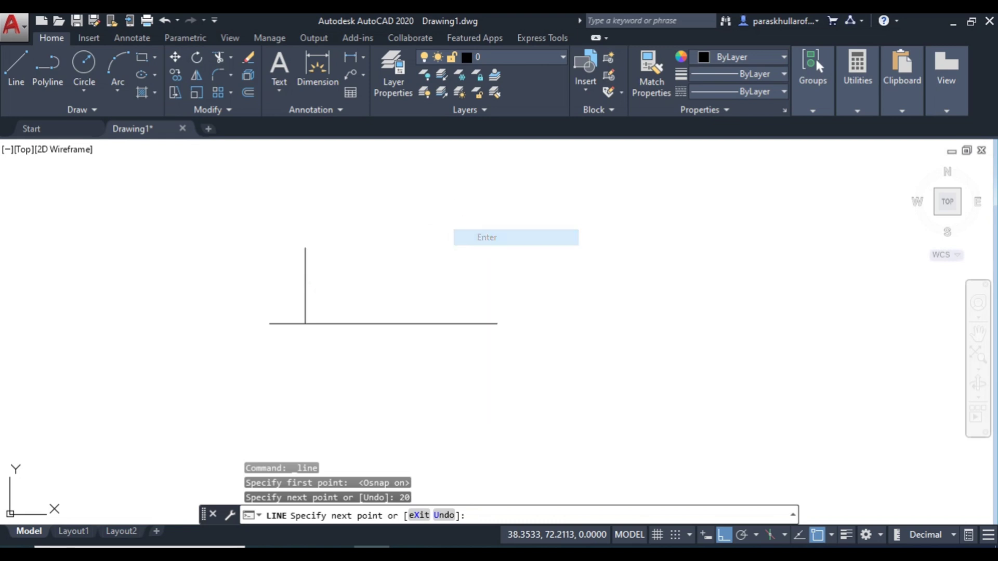
# Draw a second line 30 units downward from the same XY intersection.
pyautogui.rightClick(515, 214)
pyautogui.click(519, 220)
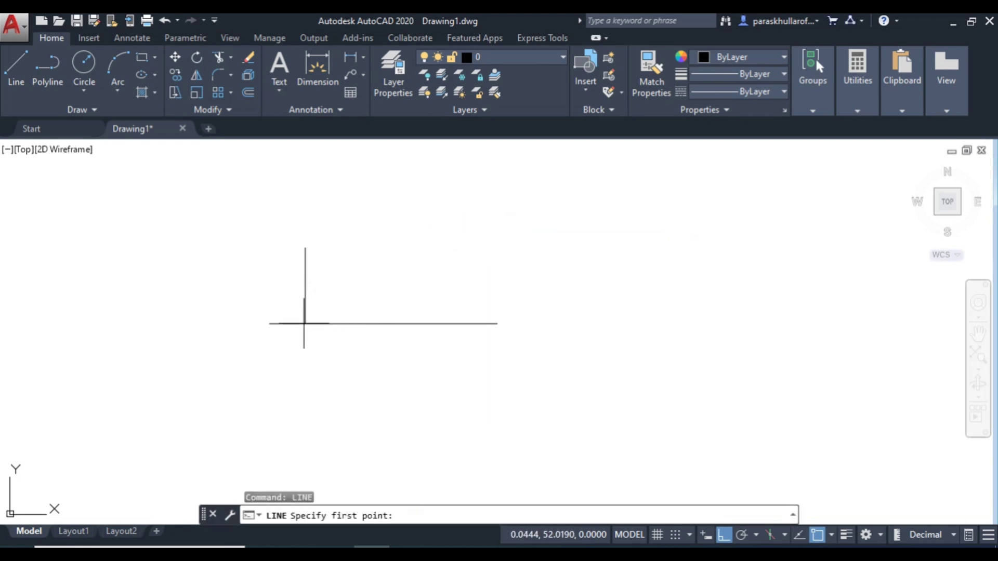
pyautogui.click(305, 323)
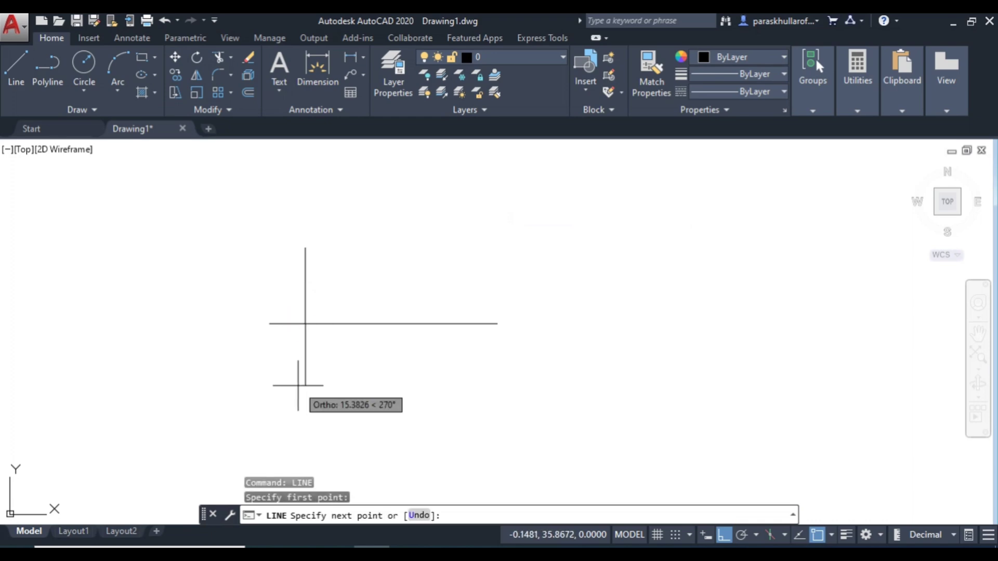
pyautogui.write('30')
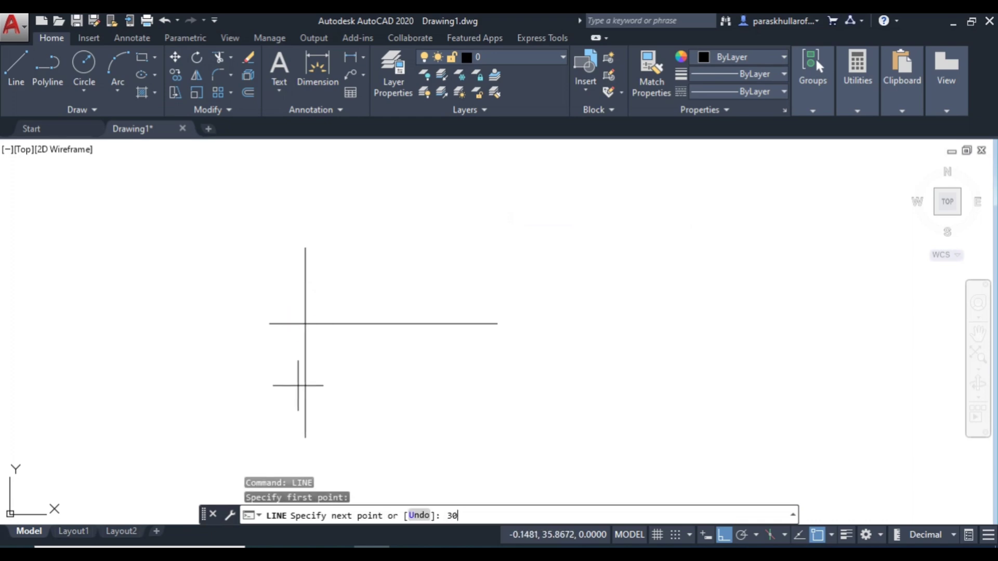
pyautogui.press('Return')
pyautogui.rightClick(473, 266)
pyautogui.click(494, 271)
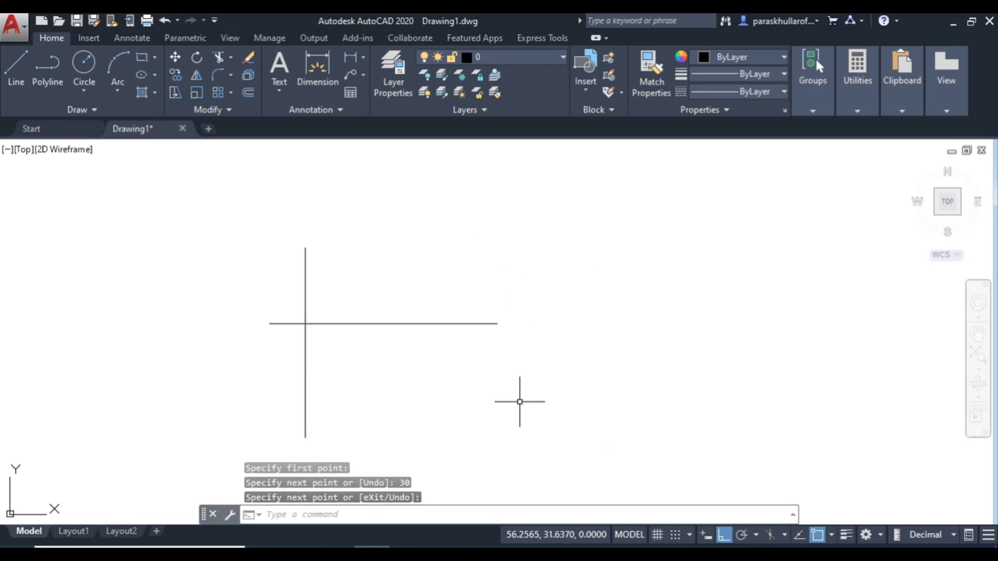
# Set the point style to the circle-with-cross marker using PTYPE.
pyautogui.click(445, 513)
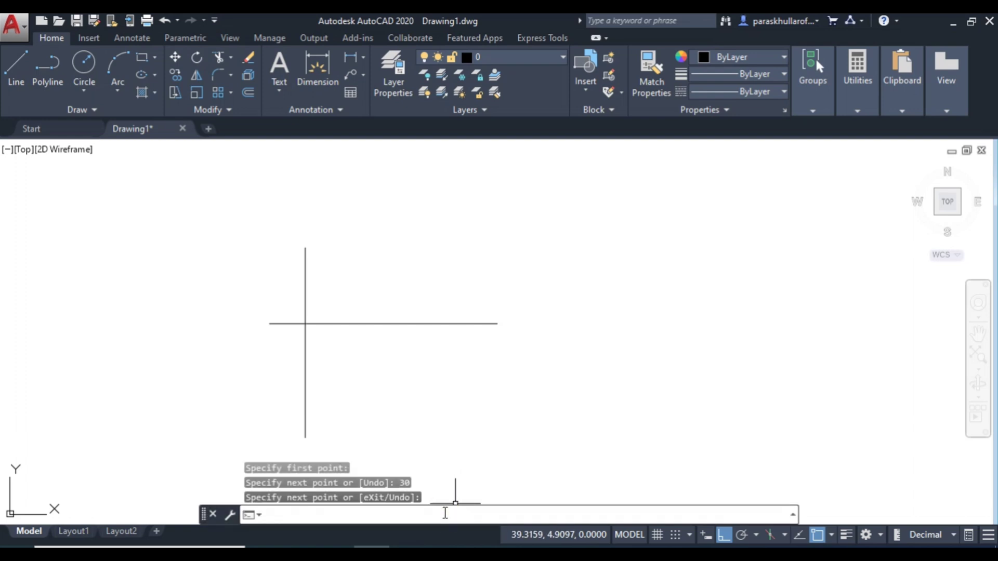
pyautogui.write('ptype')
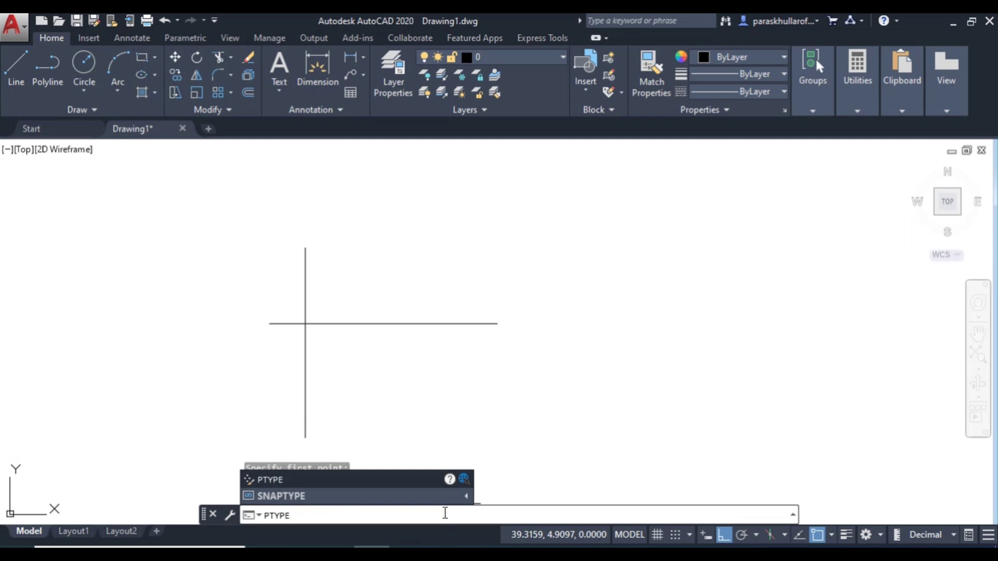
pyautogui.press('Return')
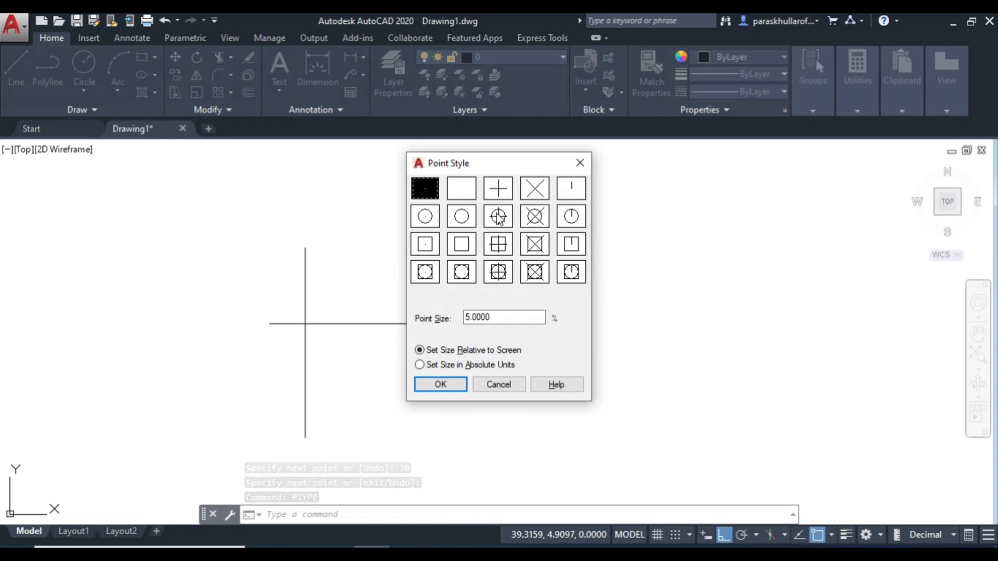
pyautogui.click(499, 217)
pyautogui.click(458, 384)
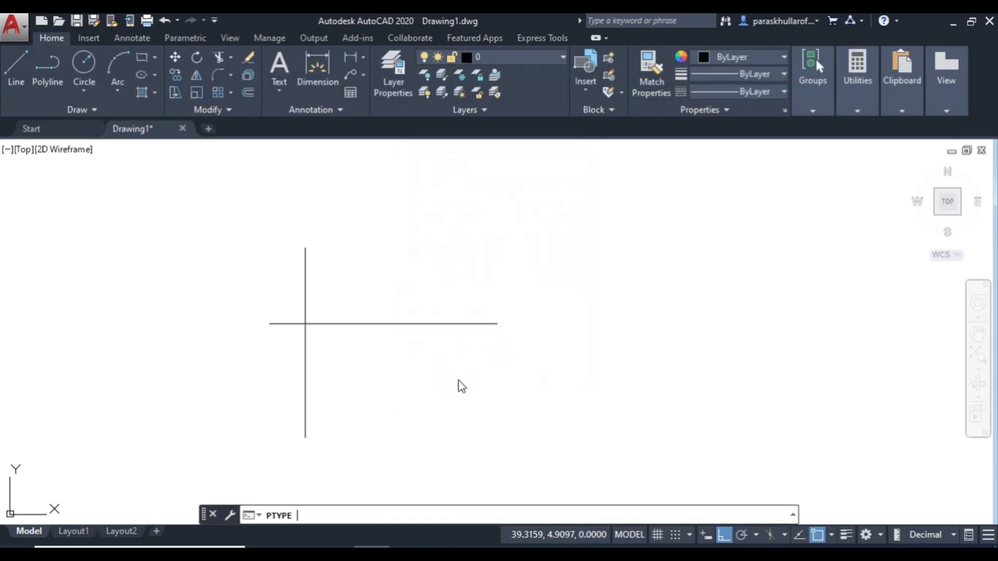
# Place point markers at the projector's top and bottom ends.
pyautogui.click(106, 112)
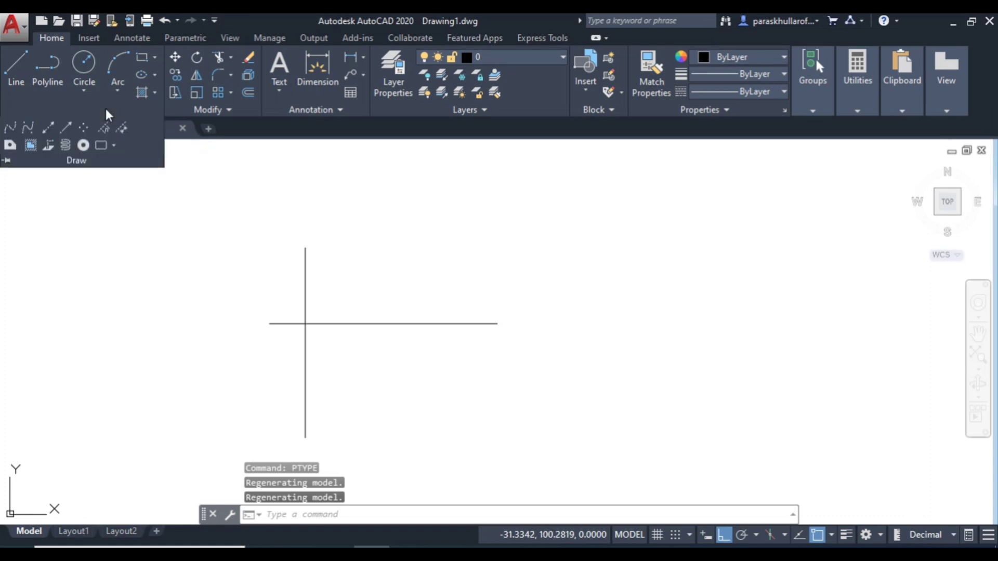
pyautogui.click(83, 128)
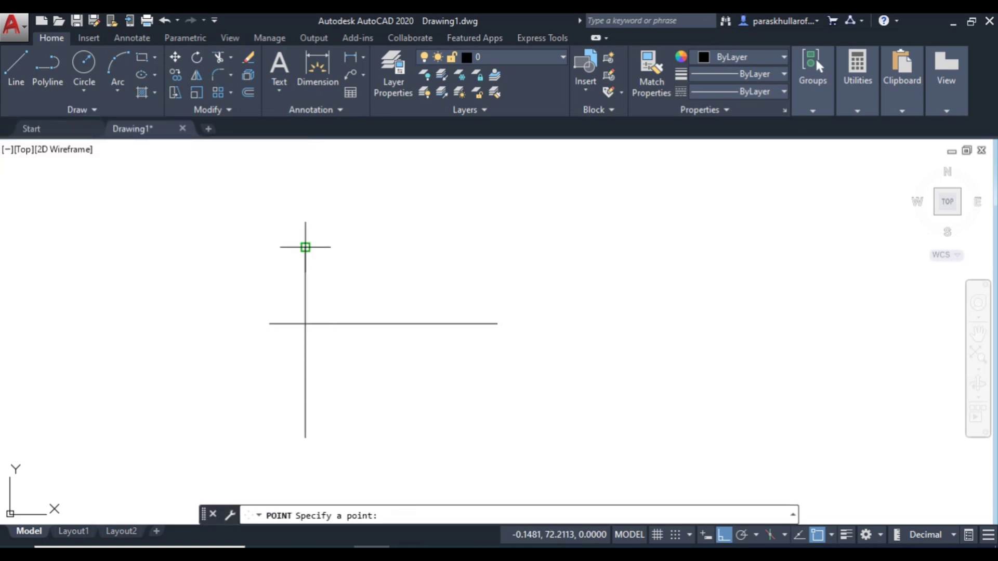
pyautogui.click(305, 248)
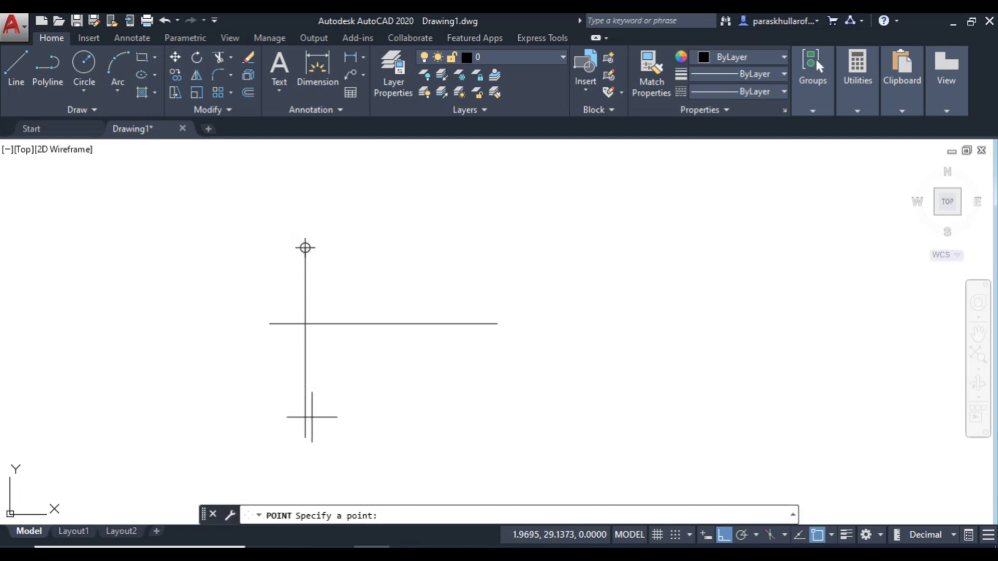
pyautogui.click(306, 438)
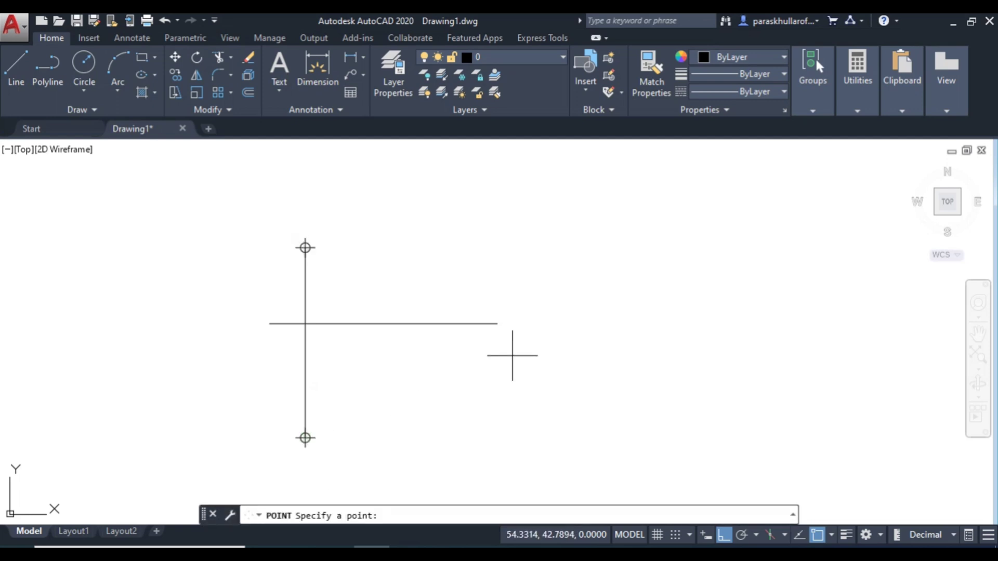
pyautogui.press('Escape')
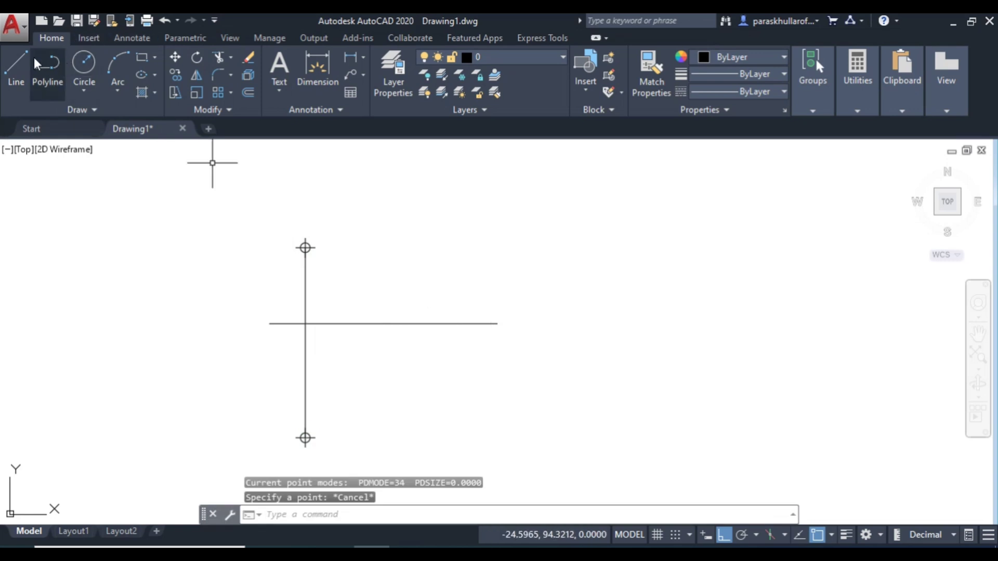
# Draw a stepped line from the projector's XY point: 40 units along XY, then 25 down.
pyautogui.click(17, 65)
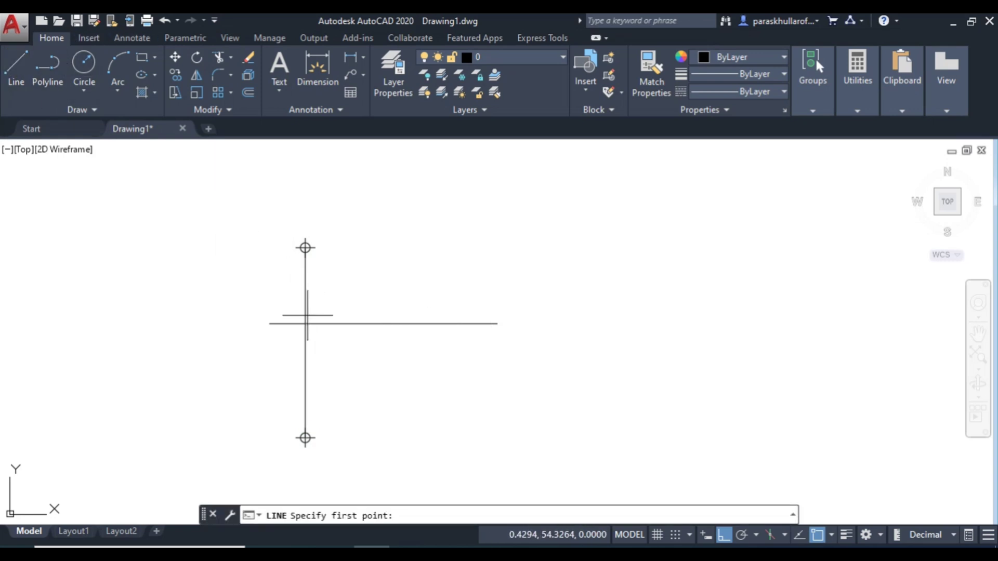
pyautogui.click(306, 323)
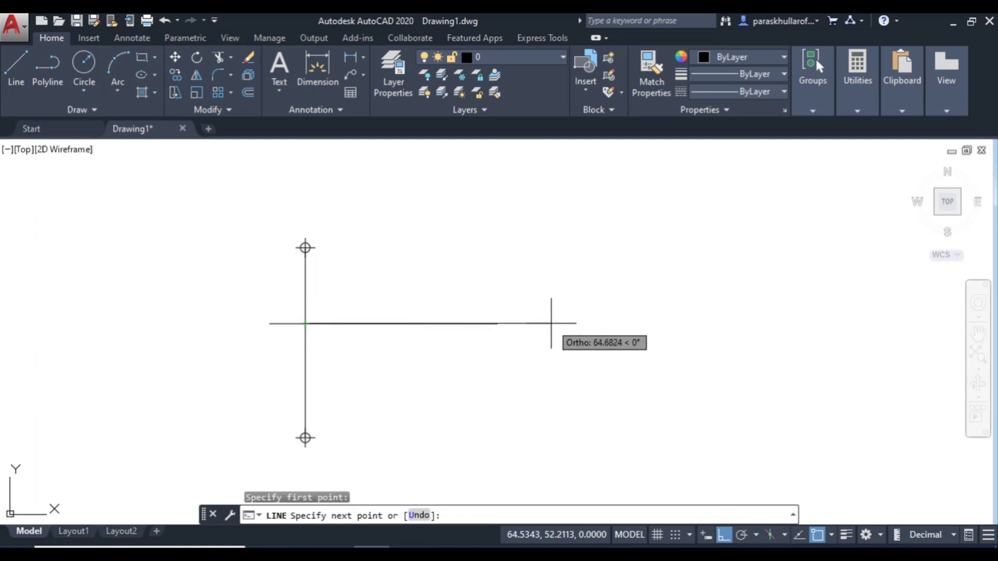
pyautogui.press('Return')
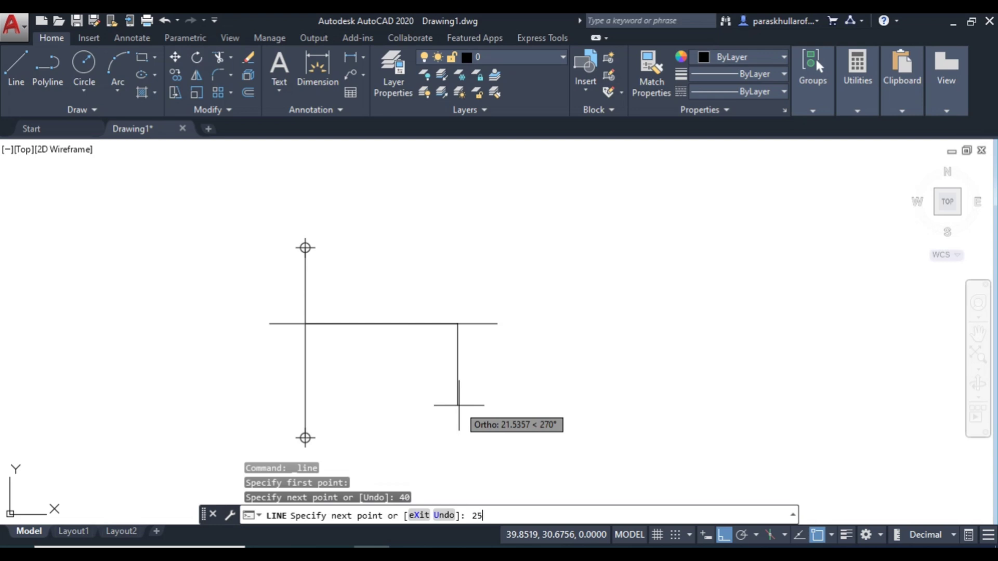
pyautogui.press('Return')
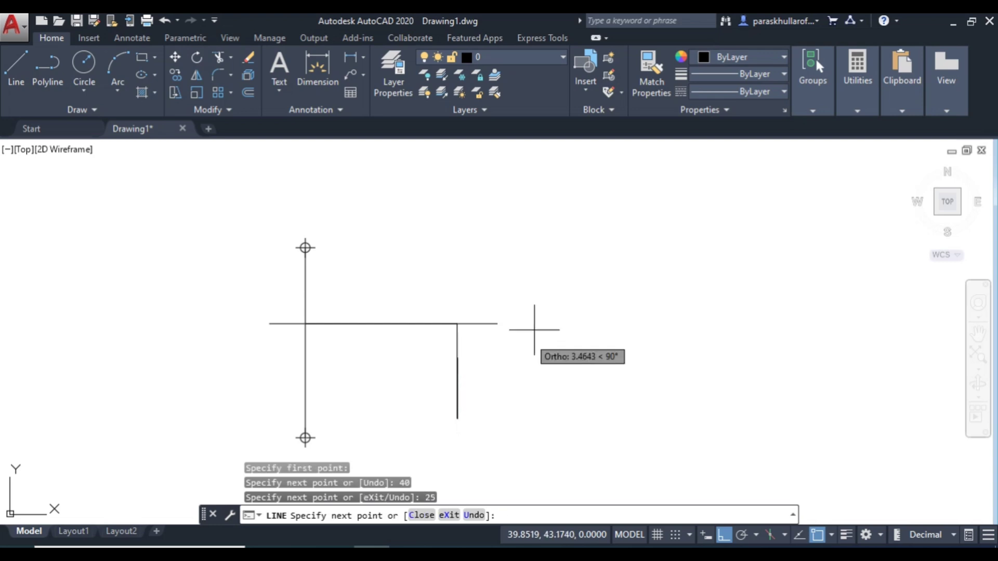
pyautogui.rightClick(594, 285)
pyautogui.click(623, 290)
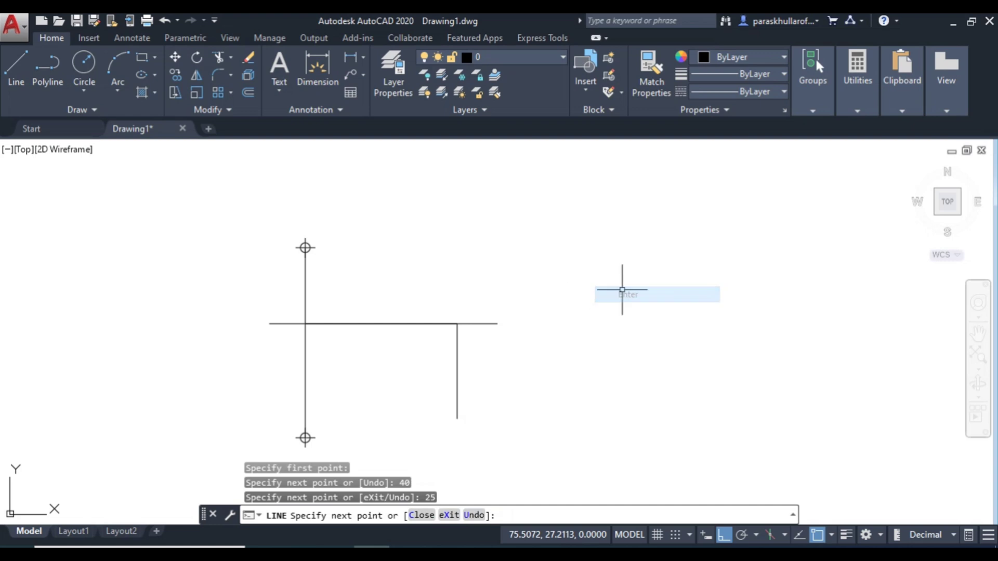
# Draw a vertical line 40 units upward from the XY line at the second projector.
pyautogui.rightClick(621, 245)
pyautogui.click(638, 253)
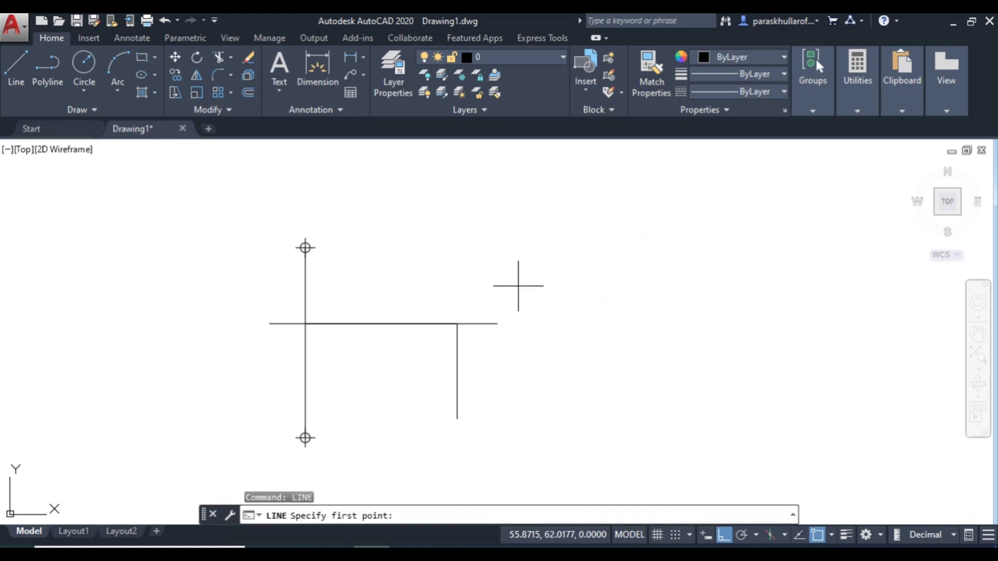
pyautogui.click(457, 323)
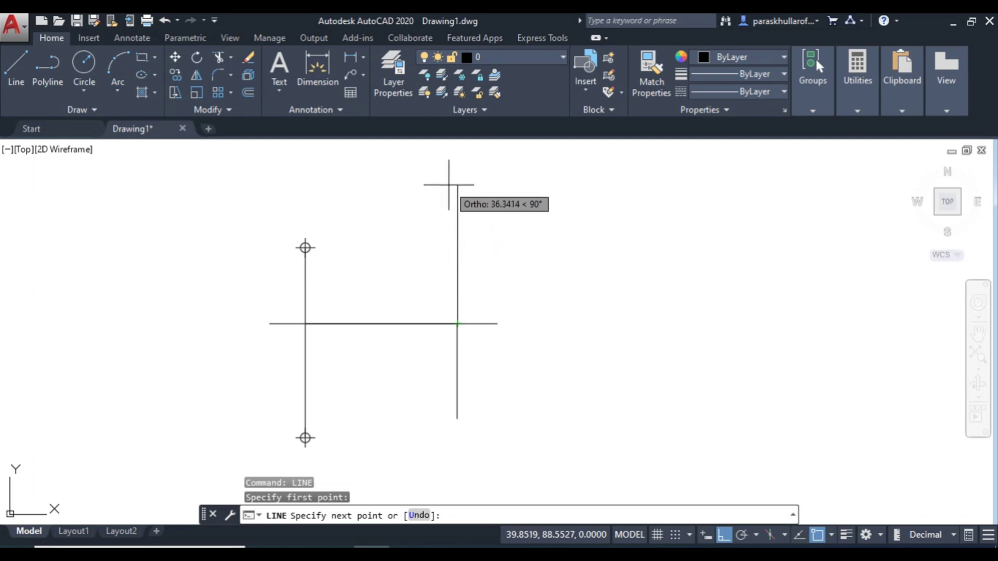
pyautogui.press('Return')
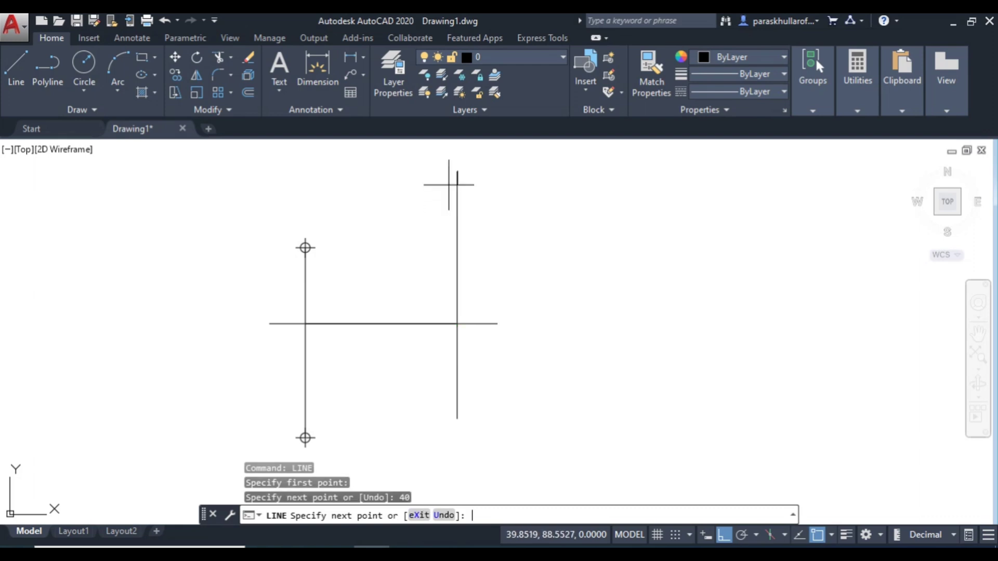
pyautogui.rightClick(568, 196)
pyautogui.click(587, 202)
# Place circled-cross point markers at the right projector's top and bottom ends.
pyautogui.click(83, 112)
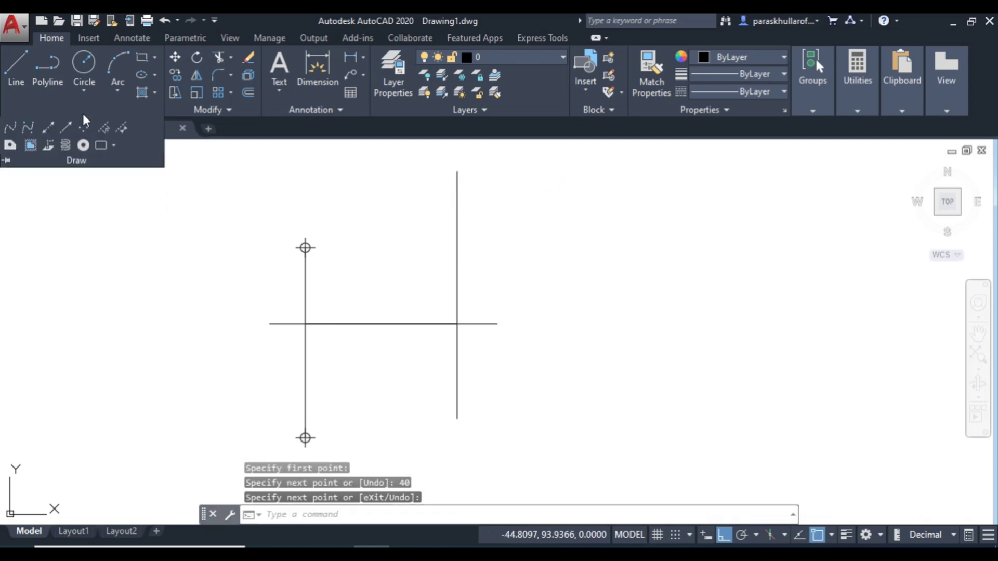
pyautogui.click(84, 128)
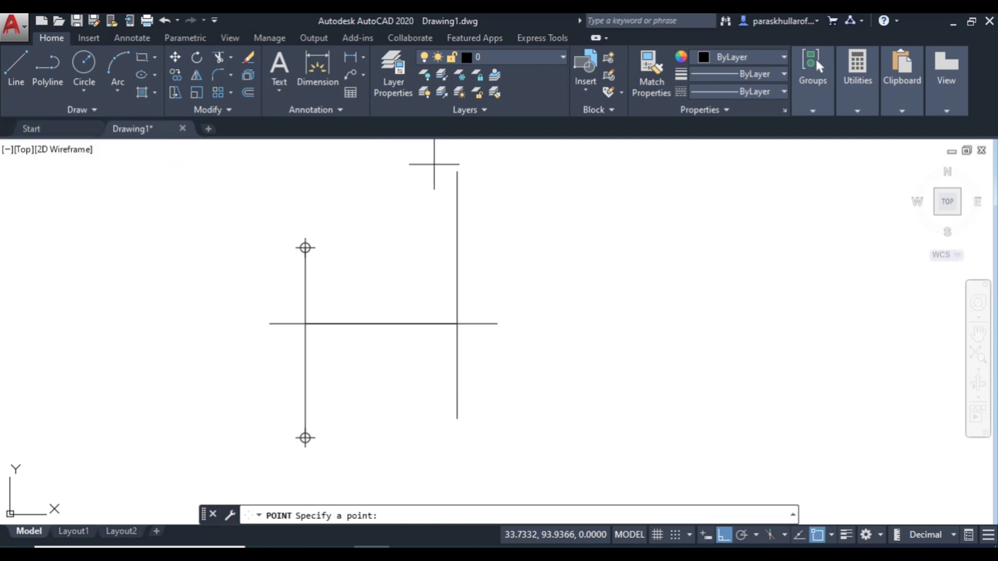
pyautogui.click(458, 170)
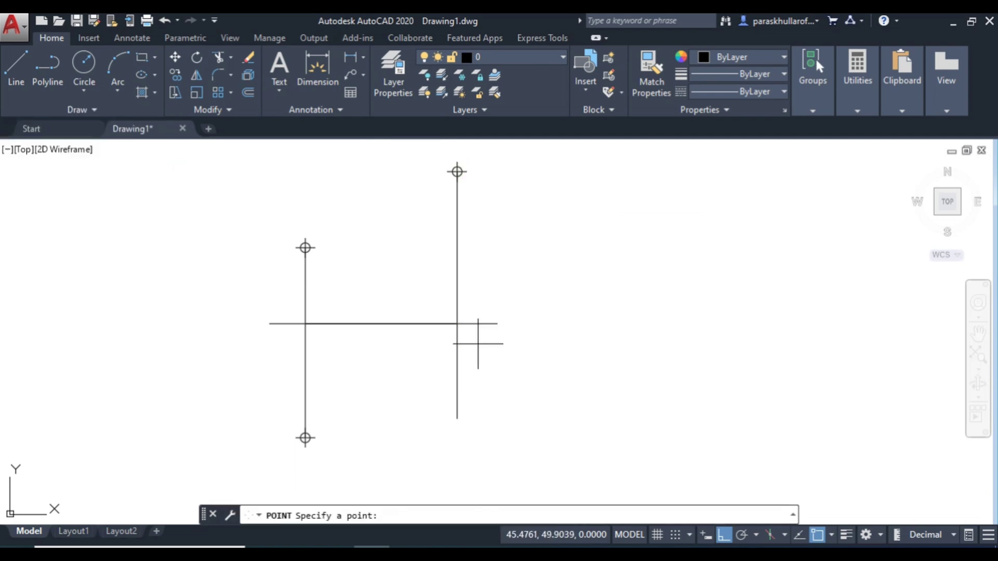
pyautogui.click(457, 419)
pyautogui.click(581, 258)
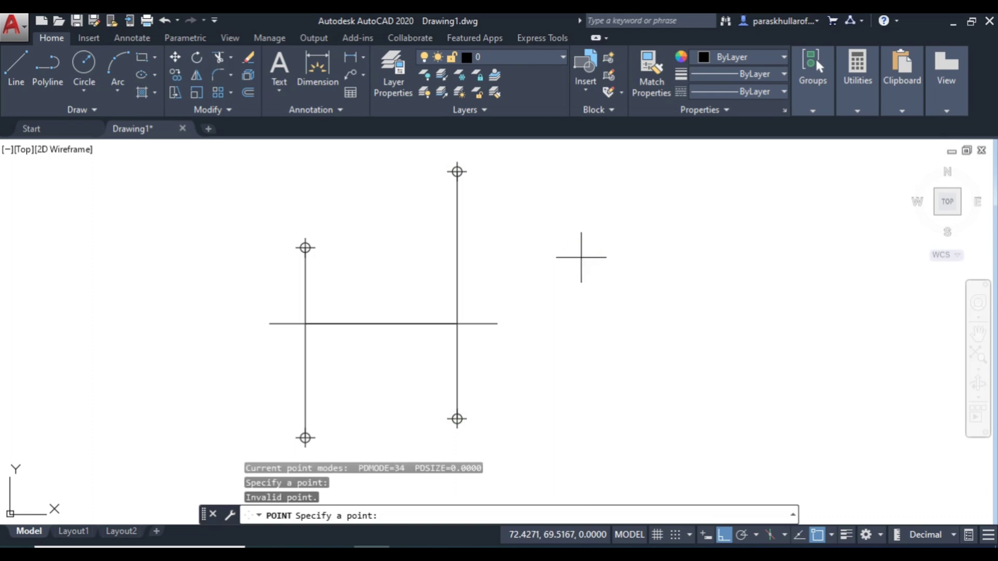
pyautogui.press('Escape')
pyautogui.press('Escape')
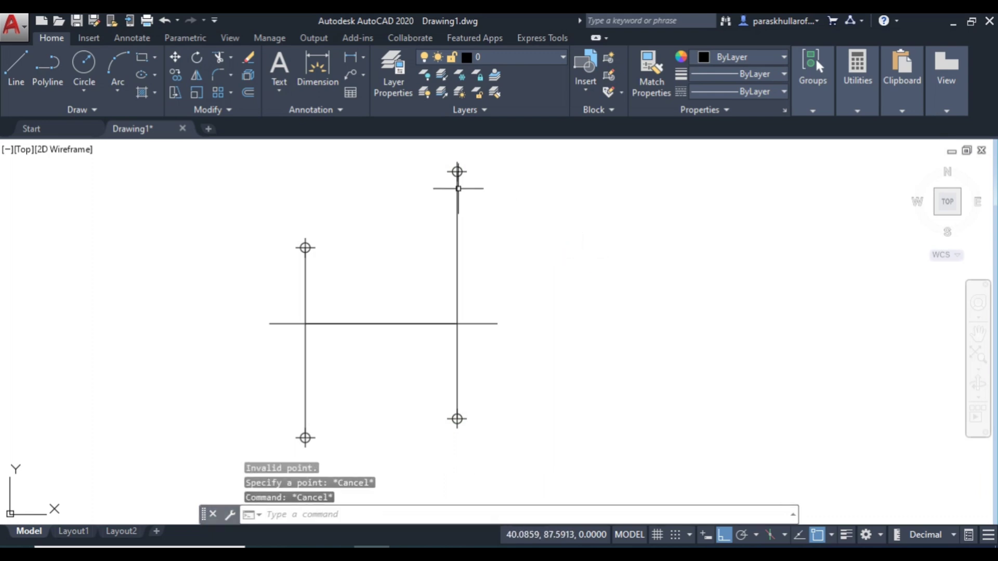
# Create a multiline text label a', height 4, in Times New Roman near the upper left point.
pyautogui.click(279, 65)
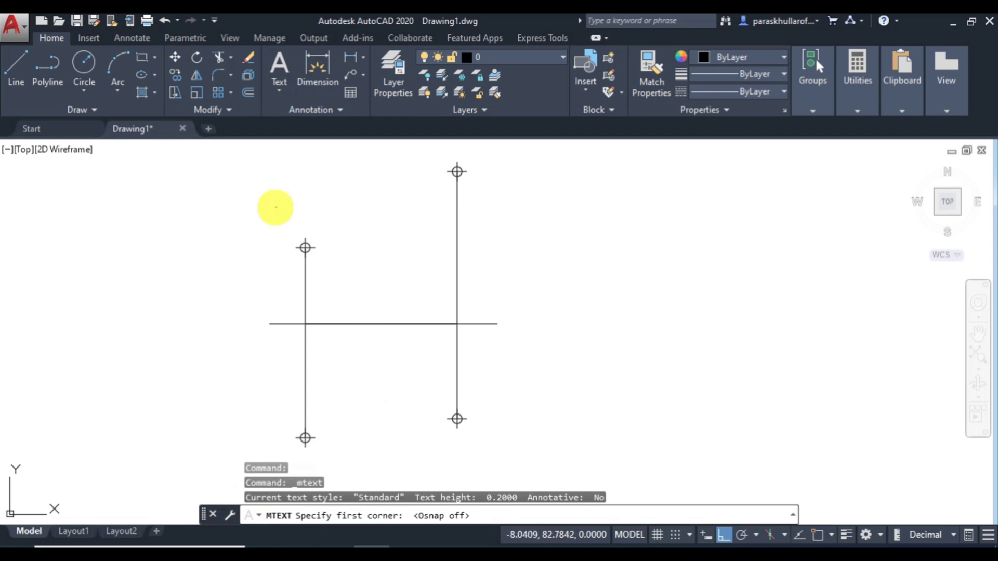
pyautogui.click(275, 207)
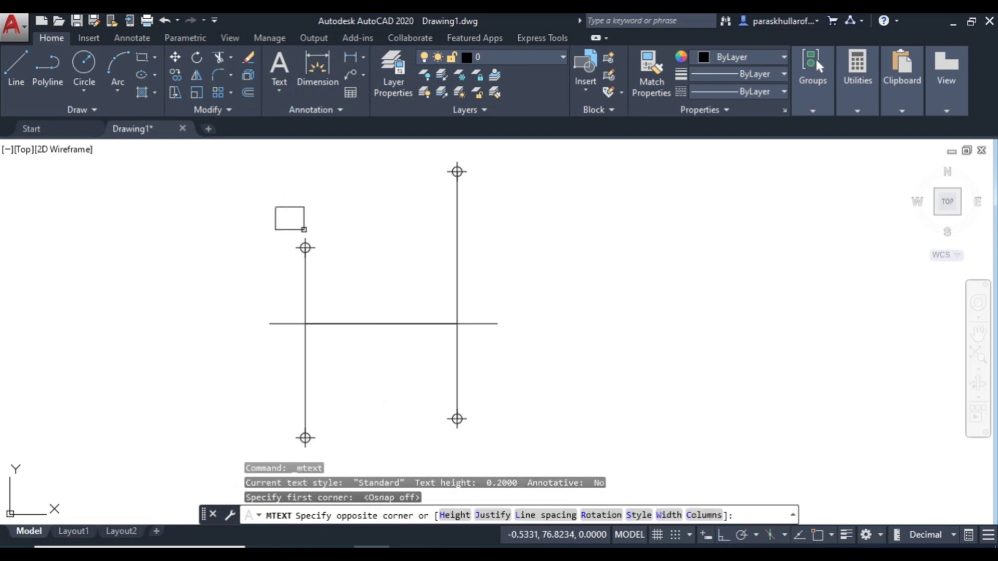
pyautogui.click(304, 230)
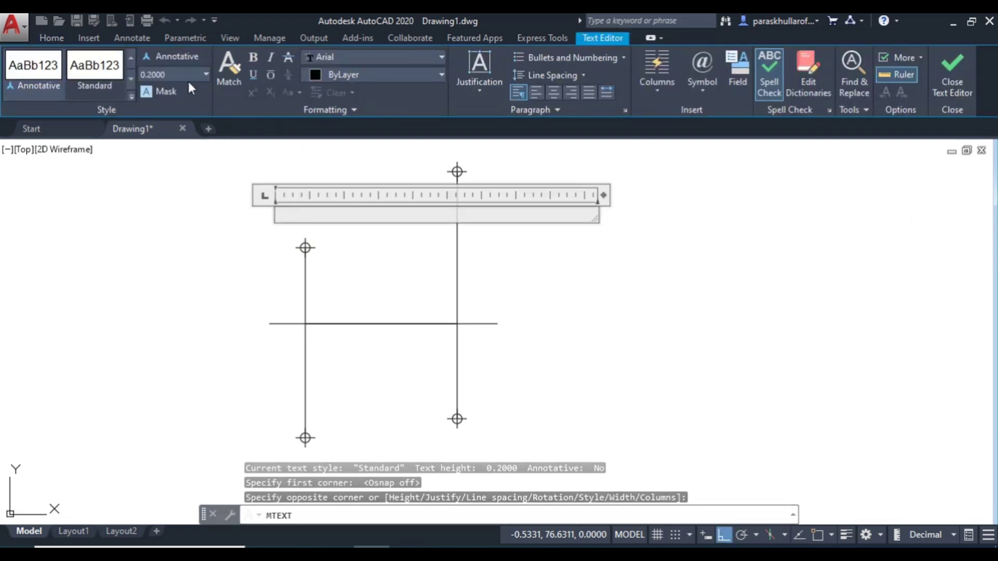
pyautogui.click(182, 74)
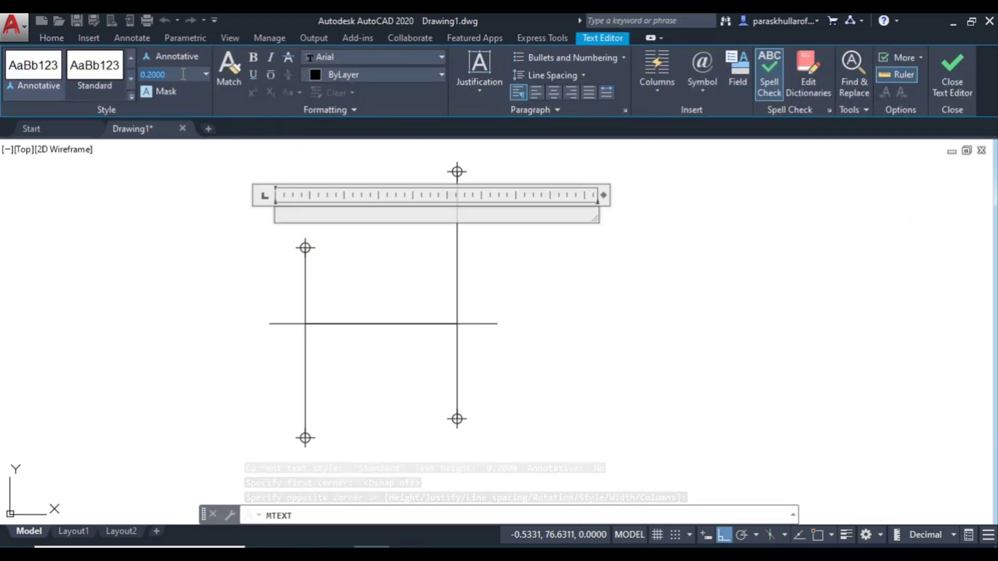
pyautogui.write('4')
pyautogui.press('Return')
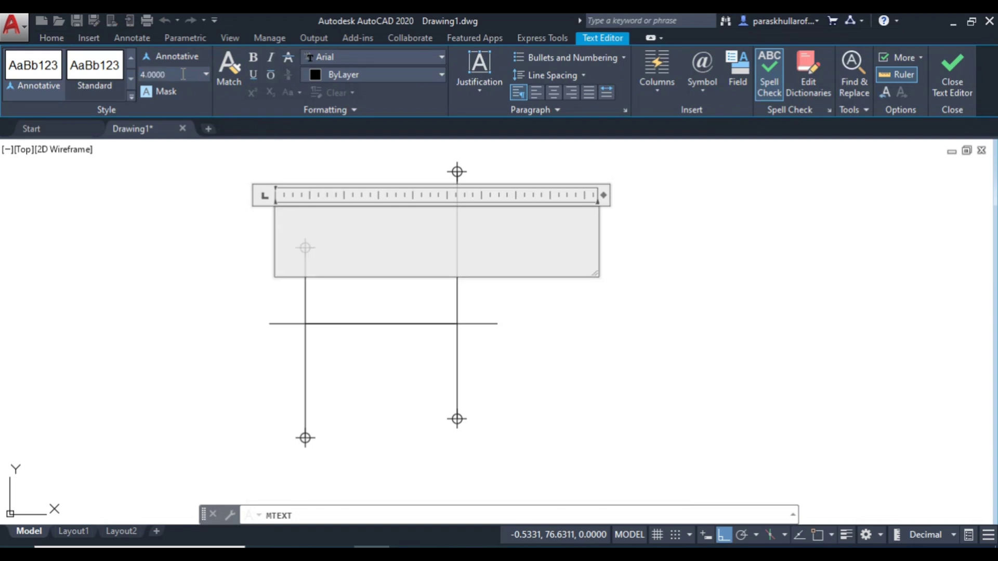
pyautogui.write('a')
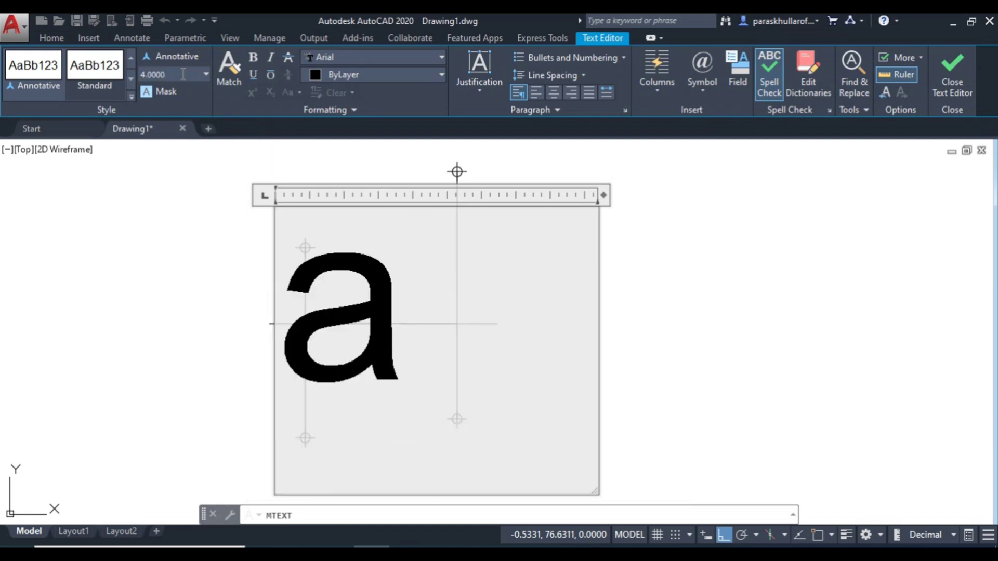
pyautogui.write("'")
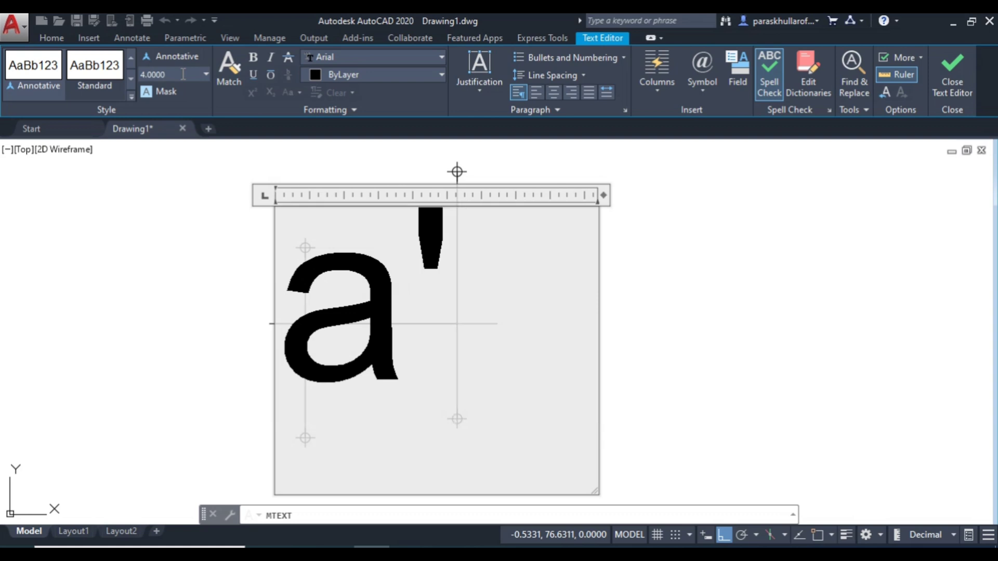
pyautogui.moveTo(471, 273); pyautogui.dragTo(313, 273)
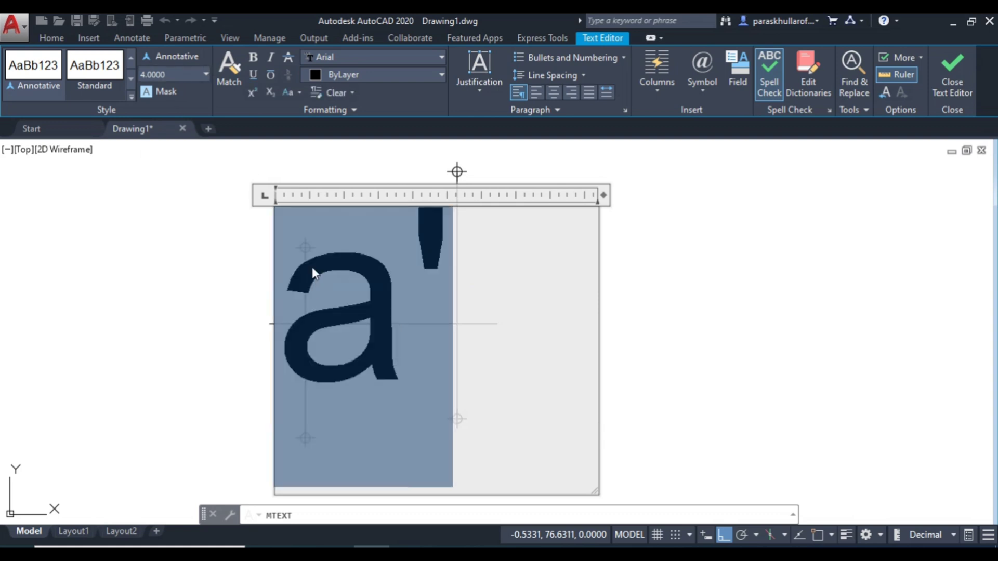
pyautogui.click(366, 57)
pyautogui.scroll(-15, 366, 57)
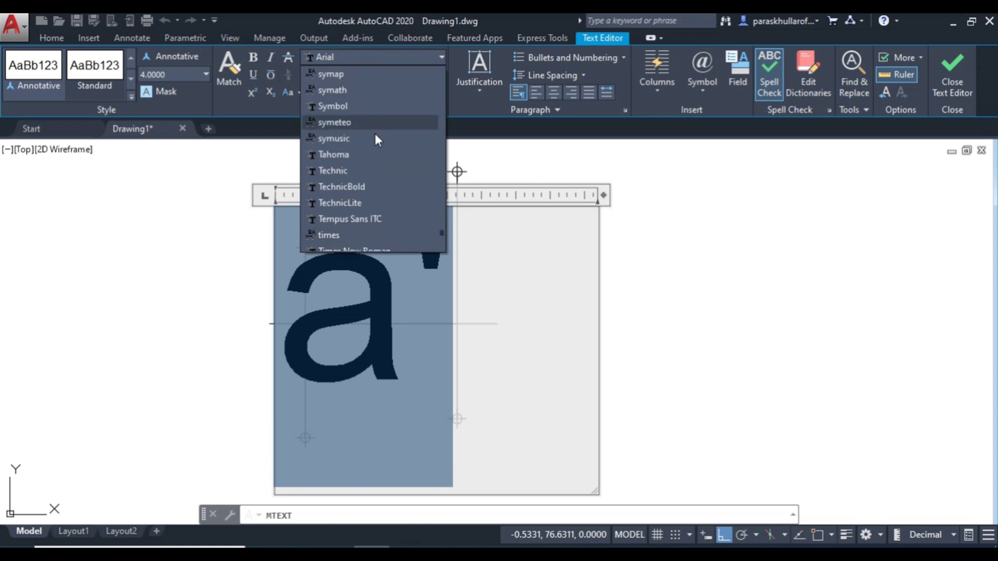
pyautogui.scroll(-1, 370, 193)
pyautogui.click(361, 203)
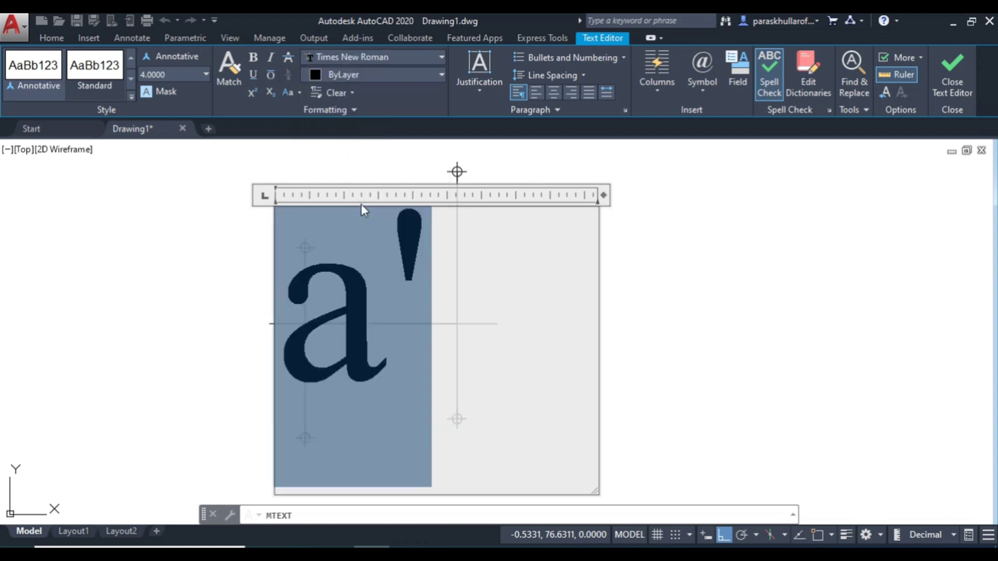
# Position the a' label just above the upper left point and copy it.
pyautogui.click(741, 217)
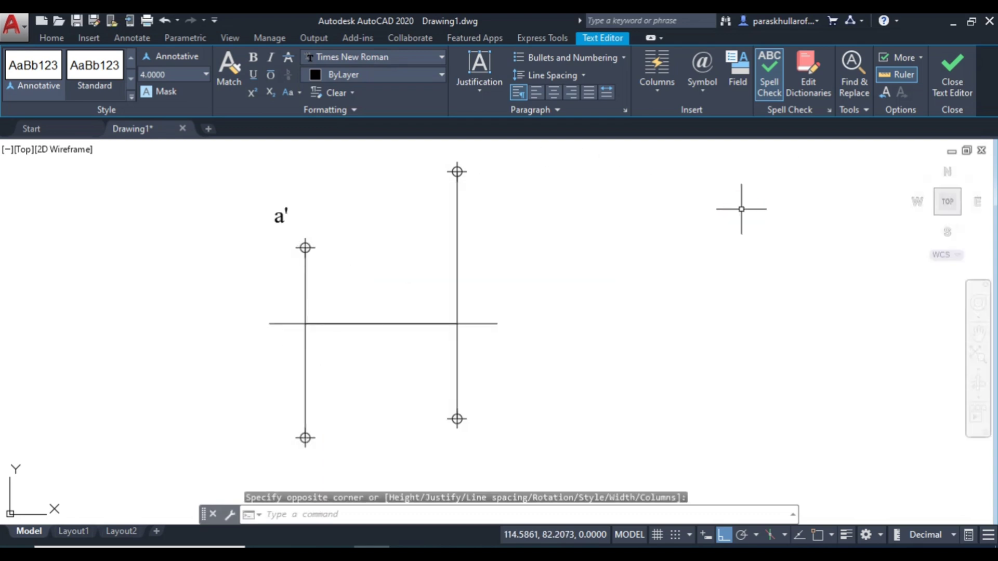
pyautogui.click(280, 216)
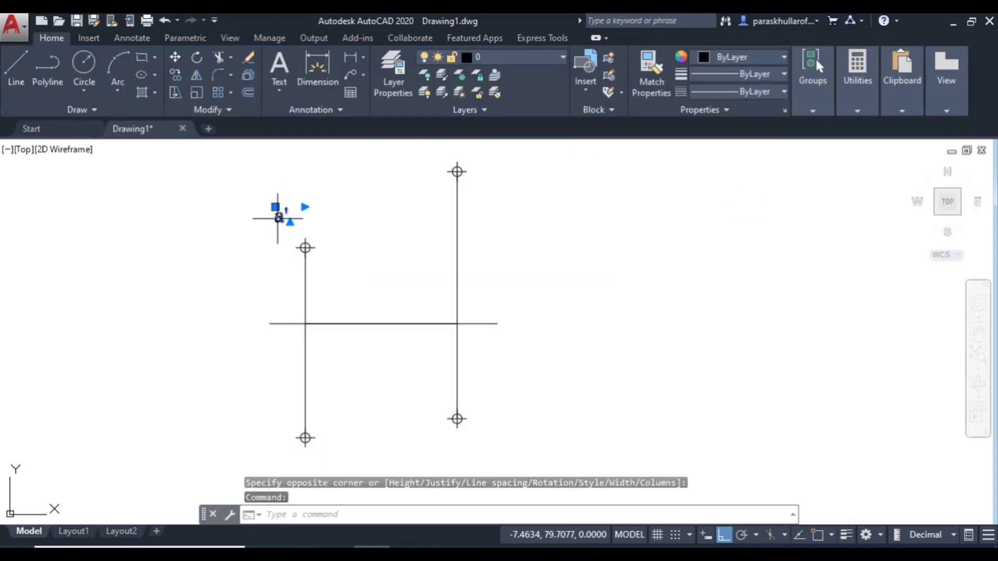
pyautogui.click(278, 211)
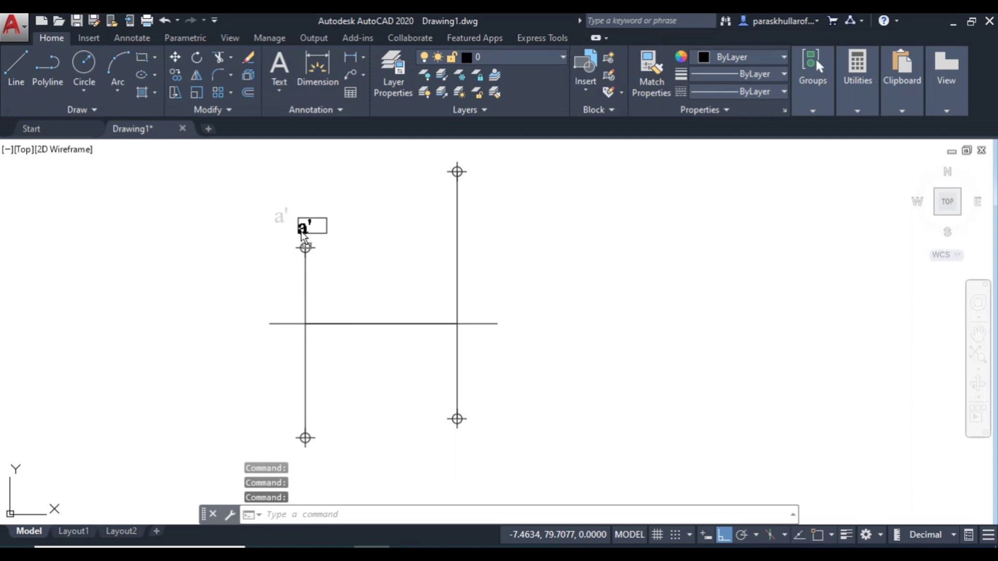
pyautogui.click(304, 232)
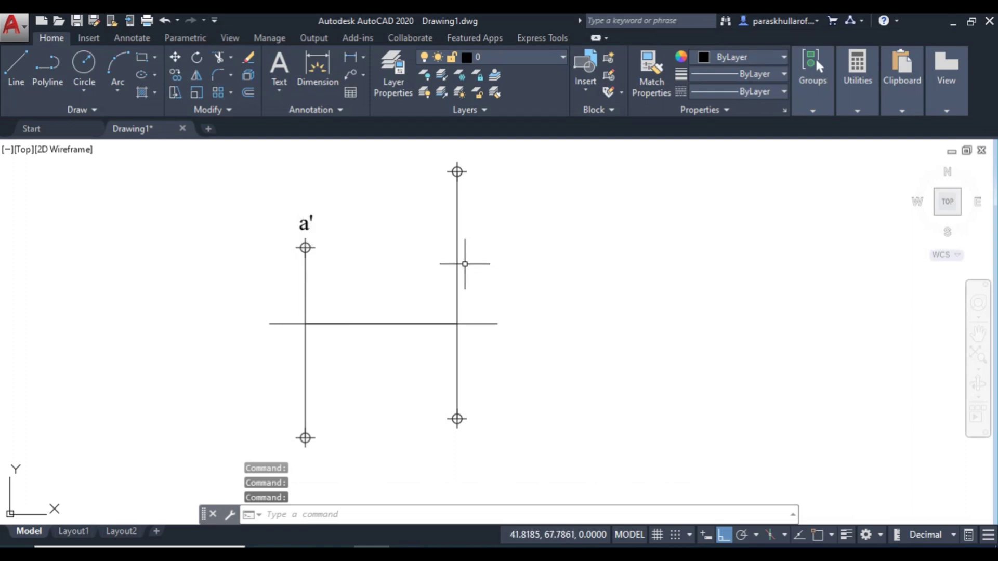
pyautogui.click(303, 224)
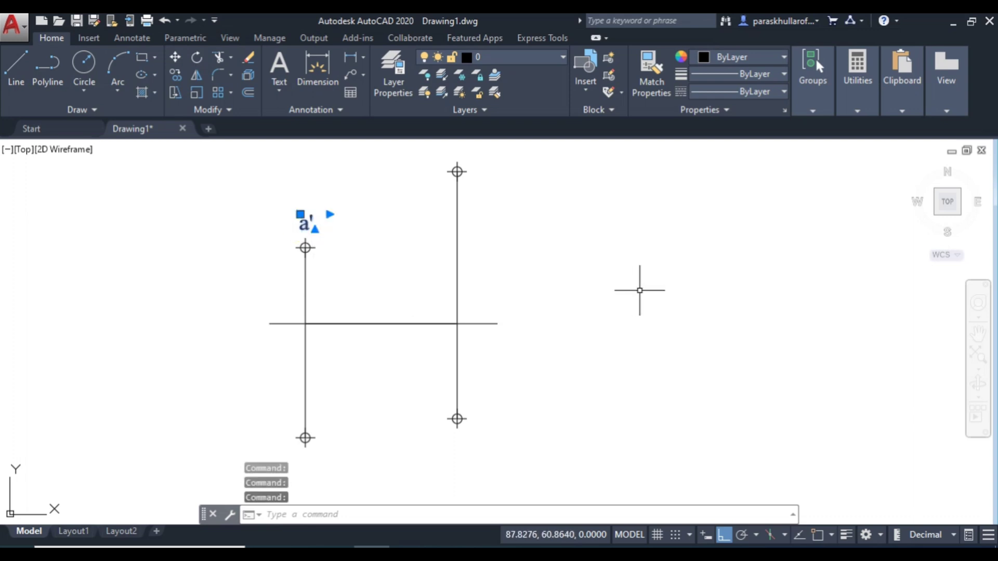
pyautogui.hotkey('ctrl', 'c')
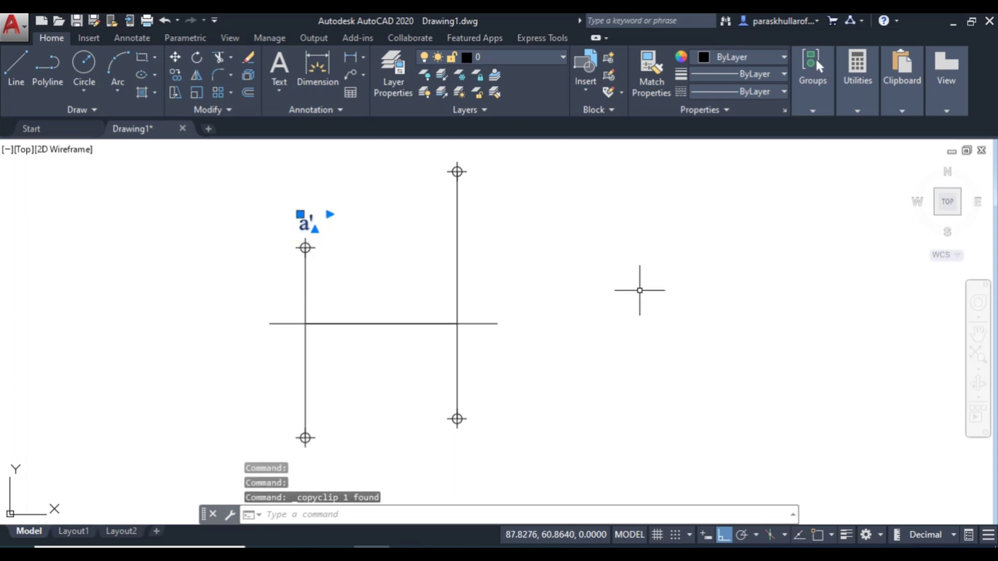
# Paste a copy below the lower left point and edit it to read a.
pyautogui.hotkey('ctrl', 'v')
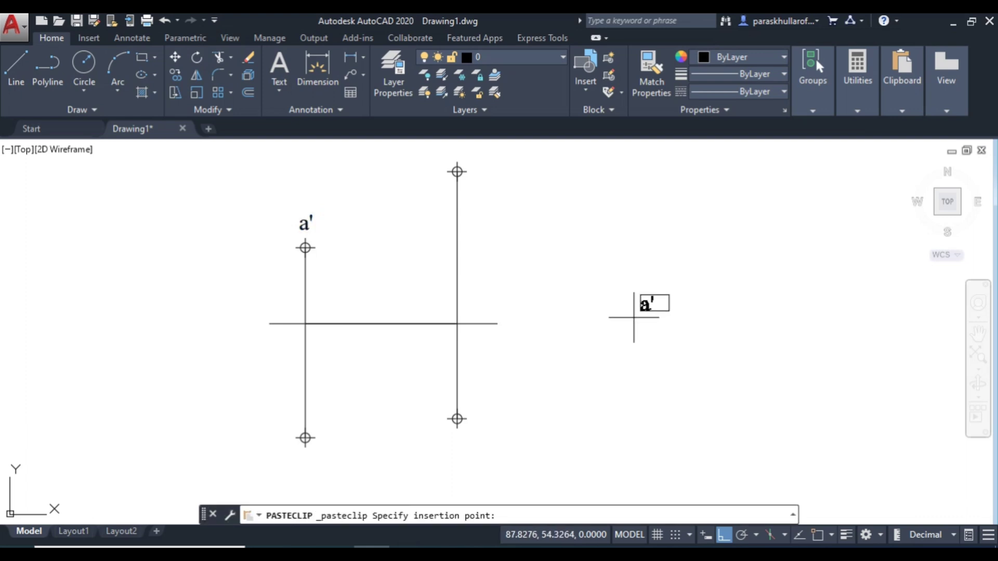
pyautogui.moveTo(614, 316); pyautogui.dragTo(721, 312, button='middle')
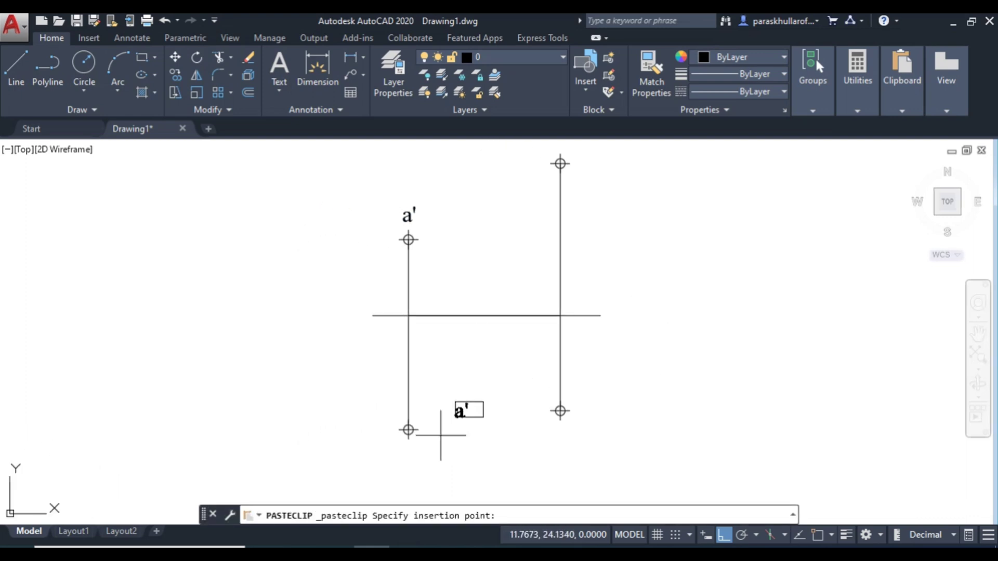
pyautogui.click(402, 460)
pyautogui.doubleClick(406, 450)
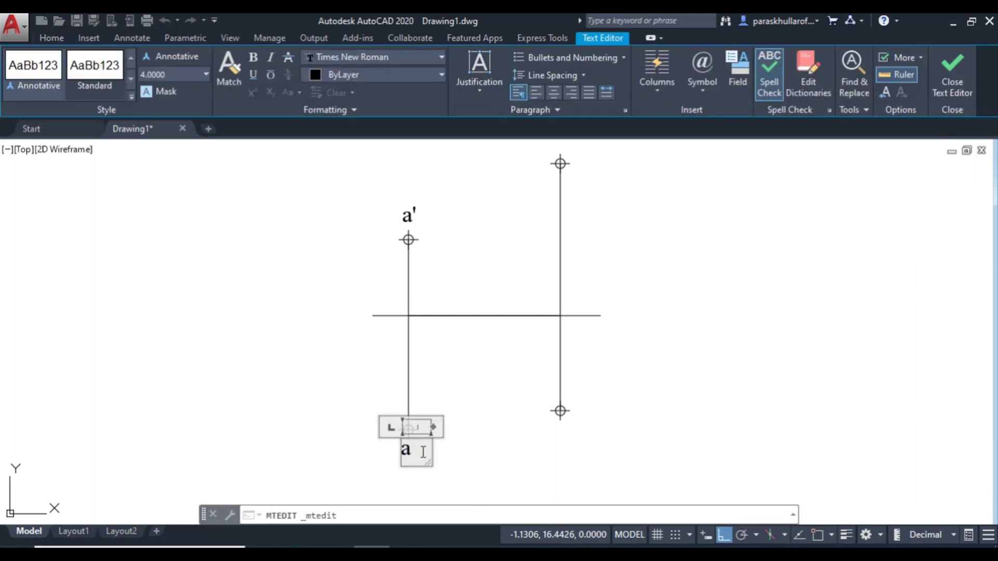
pyautogui.click(650, 335)
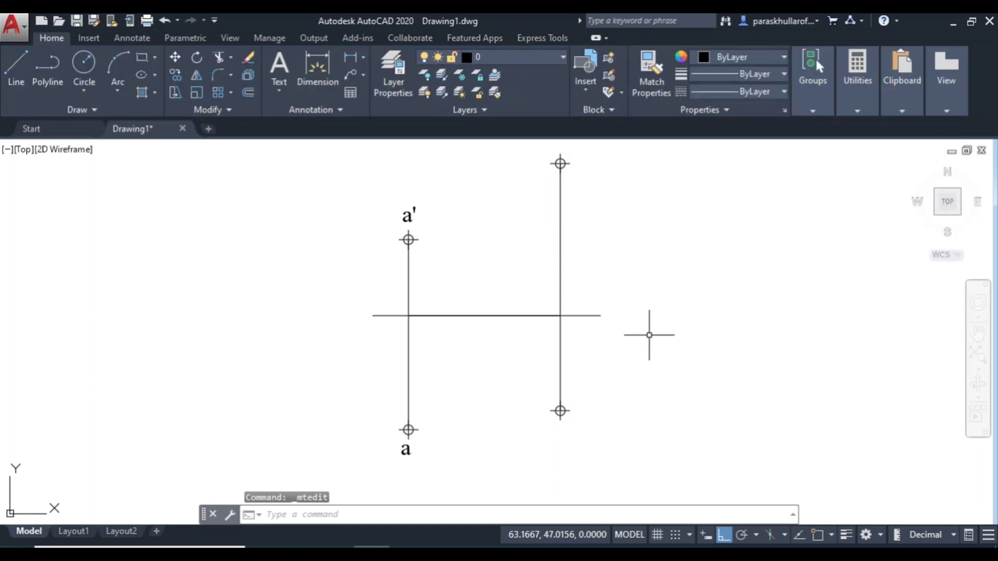
# Paste another copy below the lower right point and relabel it b'.
pyautogui.hotkey('ctrl', 'v')
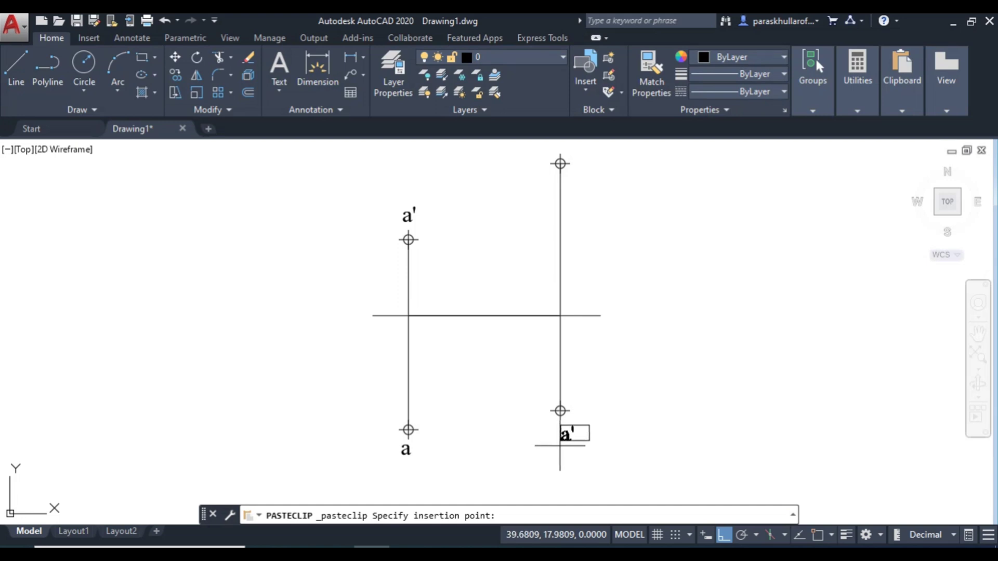
pyautogui.click(561, 441)
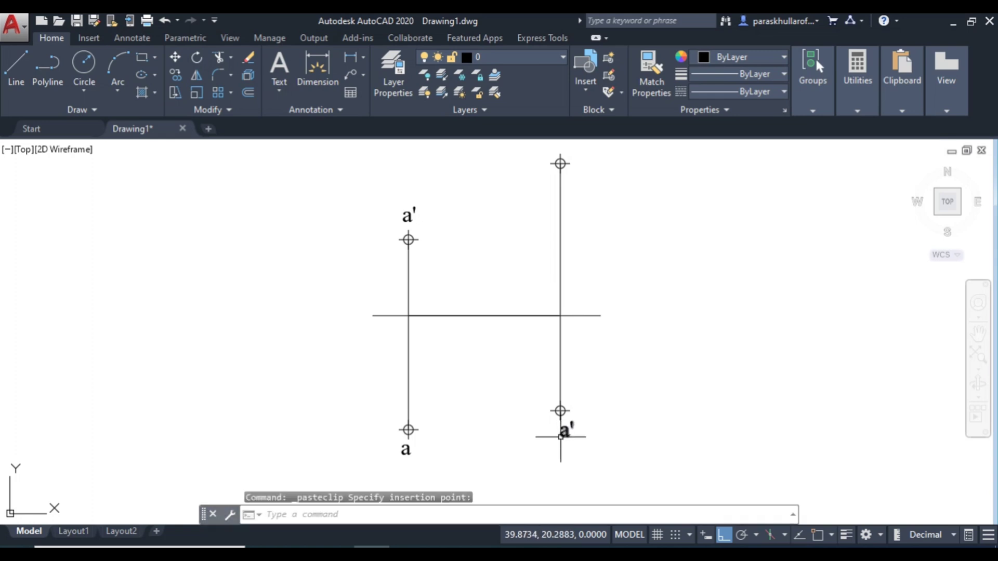
pyautogui.click(564, 435)
pyautogui.doubleClick(566, 431)
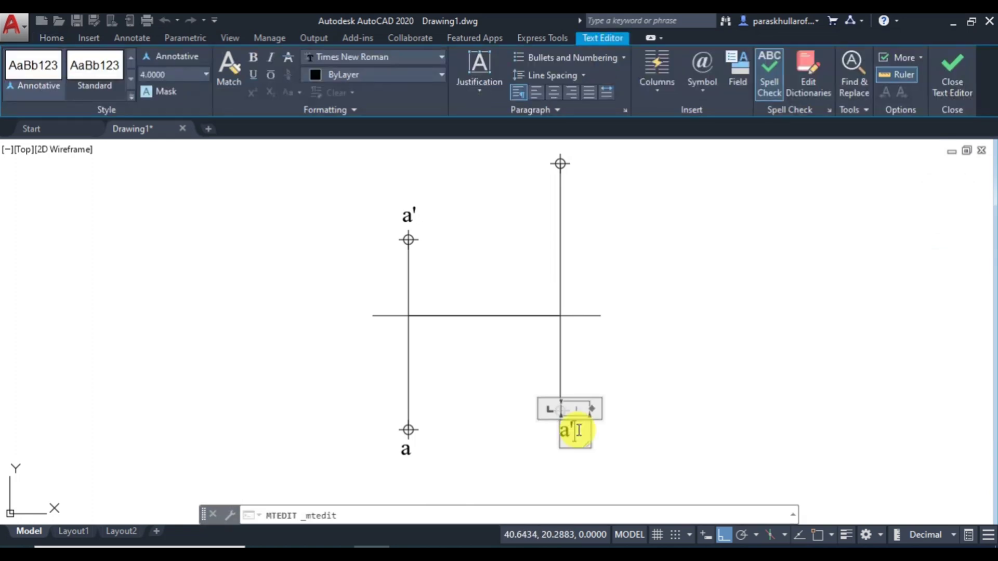
pyautogui.doubleClick(565, 431)
pyautogui.write('b')
pyautogui.click(659, 289)
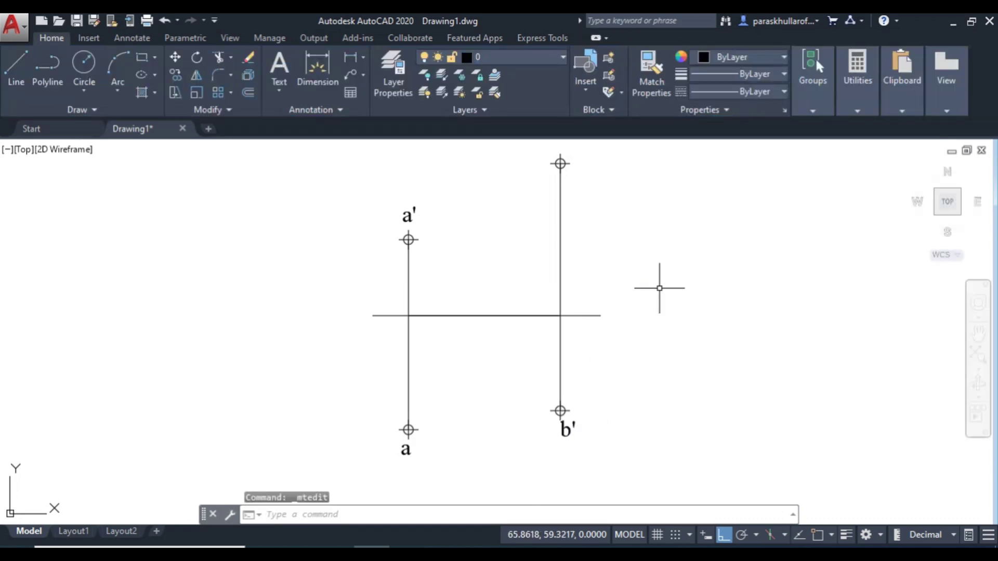
# Paste a third copy above the right projector's top point and change it to b.
pyautogui.hotkey('ctrl', 'v')
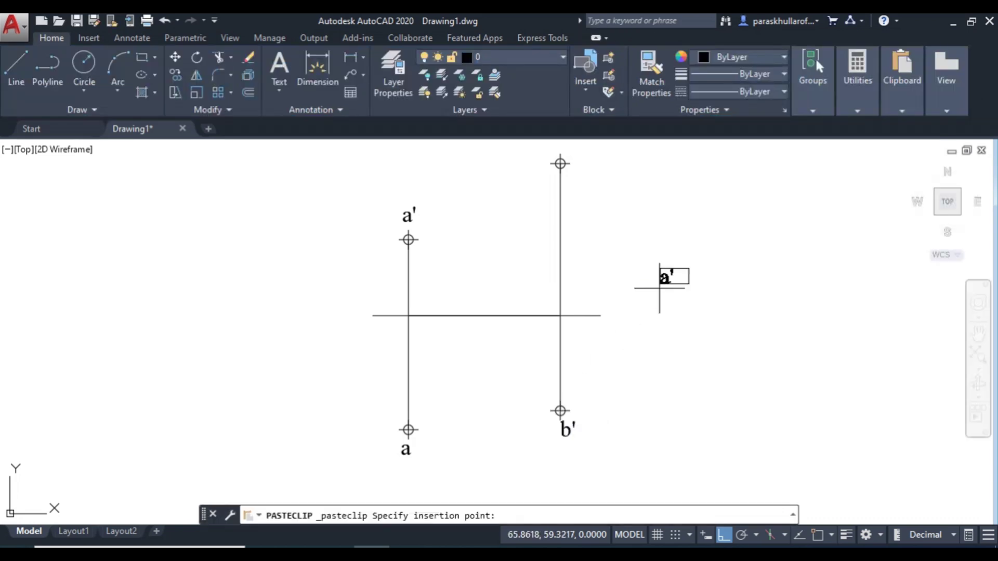
pyautogui.scroll(2, 659, 288)
pyautogui.moveTo(628, 259)
pyautogui.mouseDown(button='middle')
pyautogui.moveTo(628, 301)
pyautogui.moveTo(642, 322)
pyautogui.mouseUp(button='middle')
pyautogui.moveTo(597, 267); pyautogui.dragTo(605, 322, button='middle')
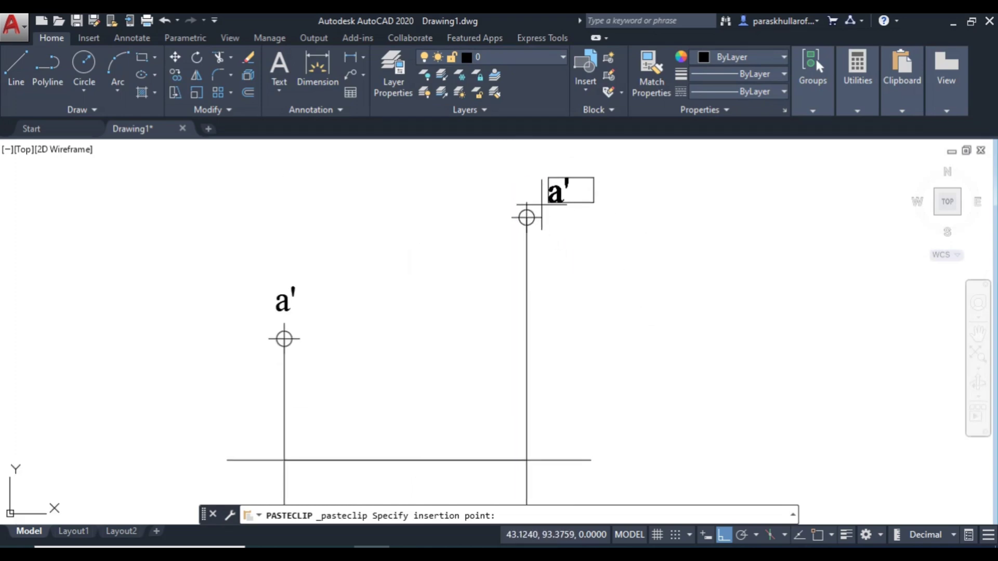
pyautogui.click(525, 192)
pyautogui.click(528, 182)
pyautogui.doubleClick(529, 179)
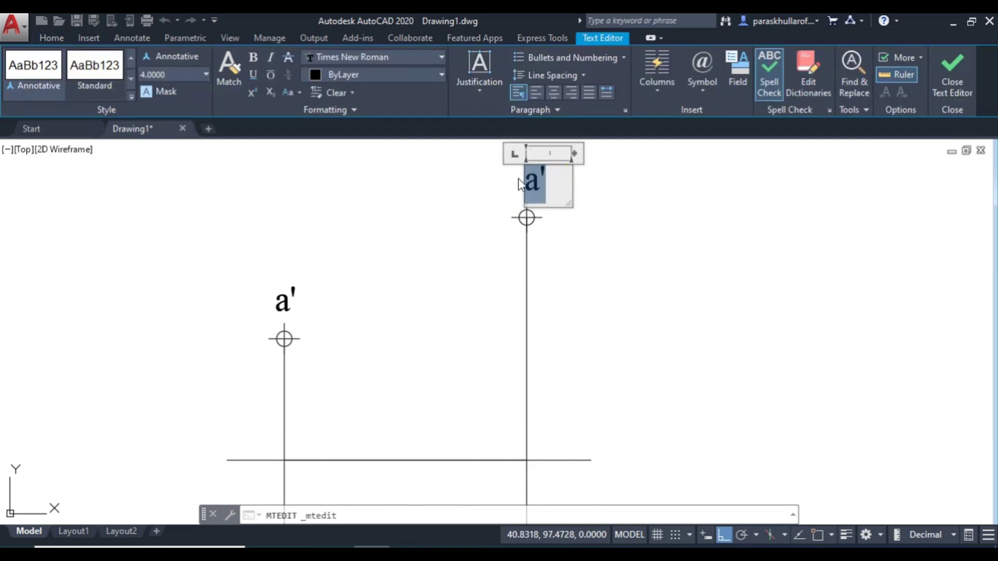
pyautogui.write('b')
pyautogui.click(593, 256)
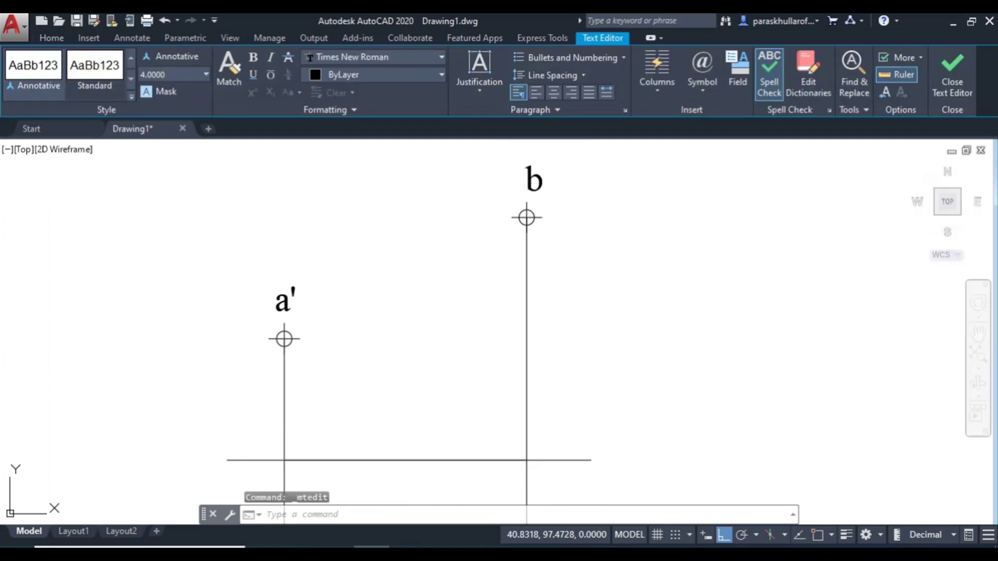
pyautogui.scroll(-4, 681, 358)
pyautogui.scroll(2, 682, 360)
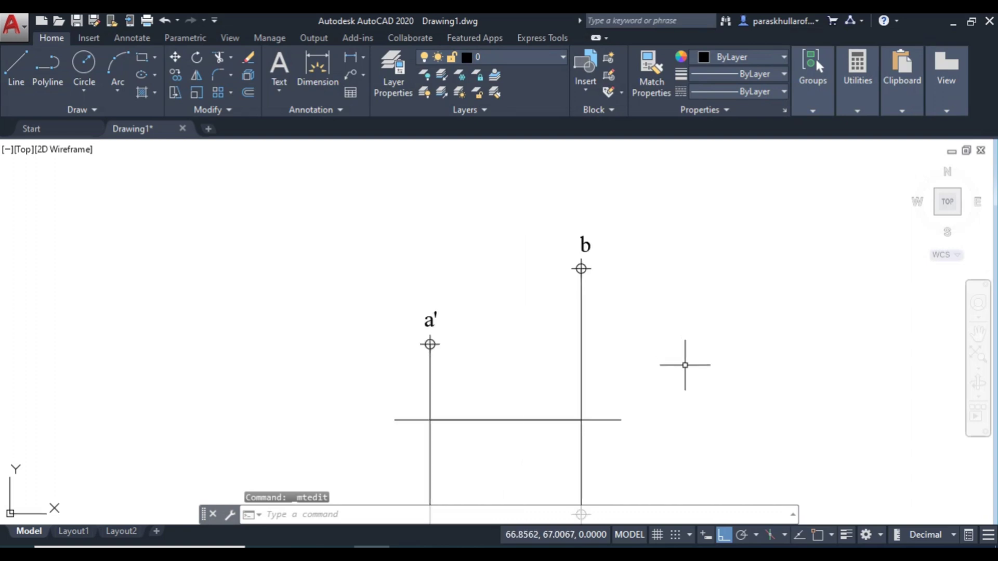
# Paste a label copy at the reference line's left end and change it to X.
pyautogui.moveTo(685, 365)
pyautogui.mouseDown(button='middle')
pyautogui.moveTo(660, 303)
pyautogui.moveTo(673, 296)
pyautogui.mouseUp(button='middle')
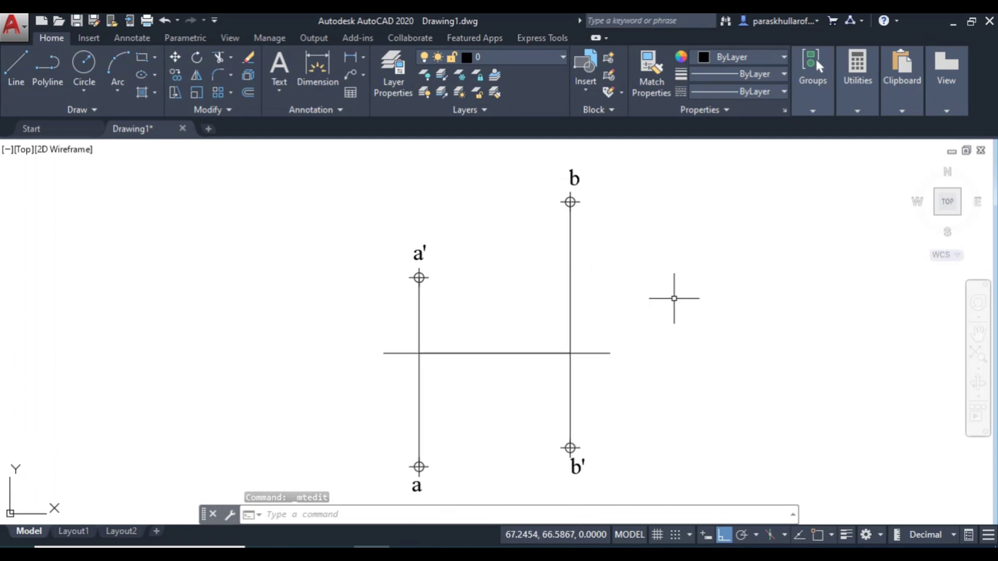
pyautogui.hotkey('ctrl', 'v')
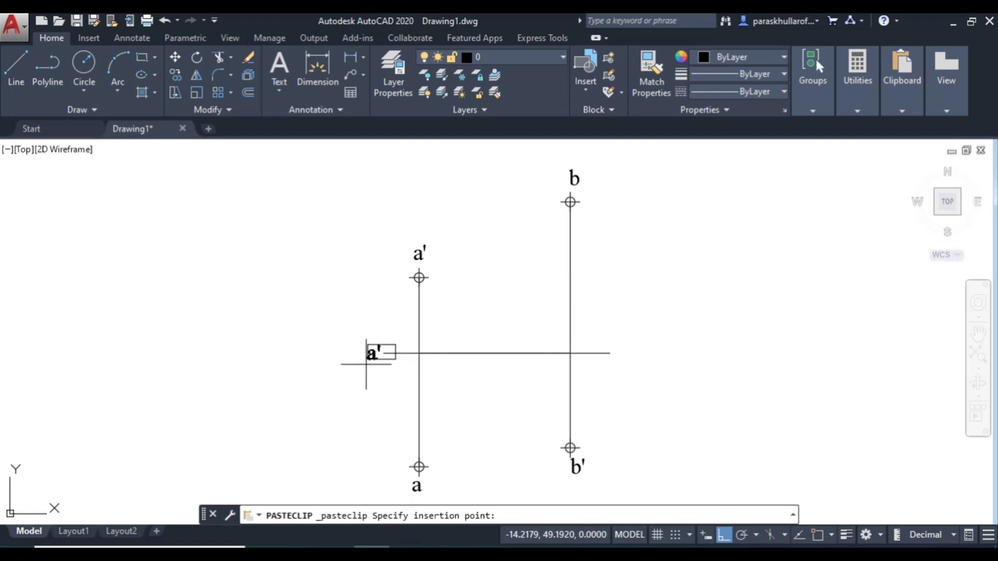
pyautogui.click(367, 360)
pyautogui.doubleClick(370, 353)
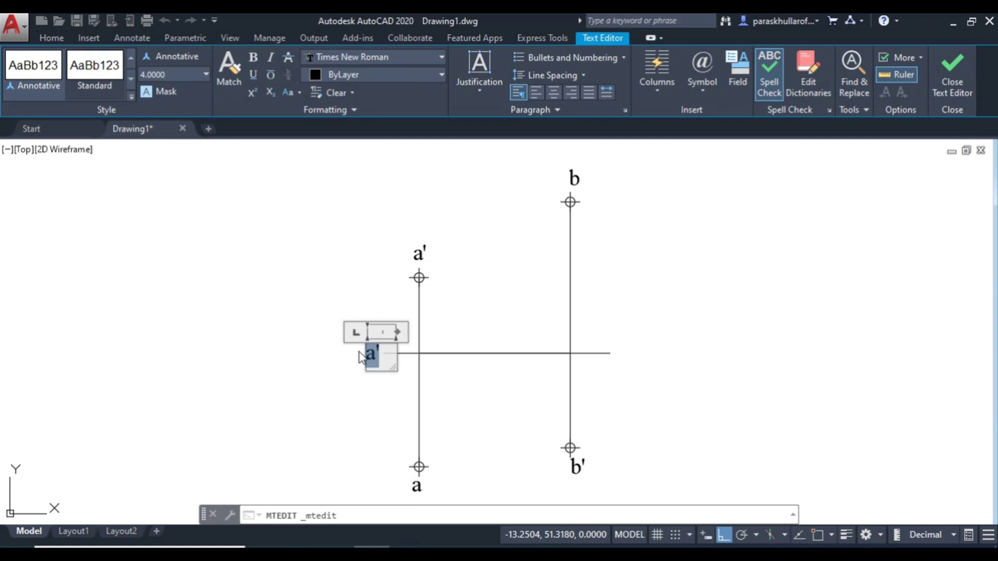
pyautogui.write('X')
pyautogui.click(625, 274)
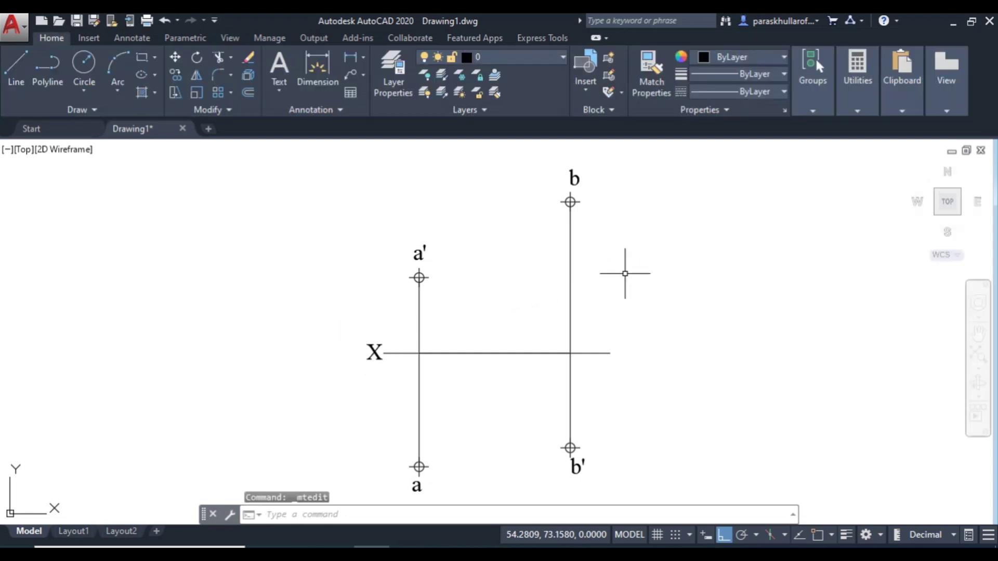
# Paste a label copy at the reference line's right end and change it to Y.
pyautogui.hotkey('ctrl', 'v')
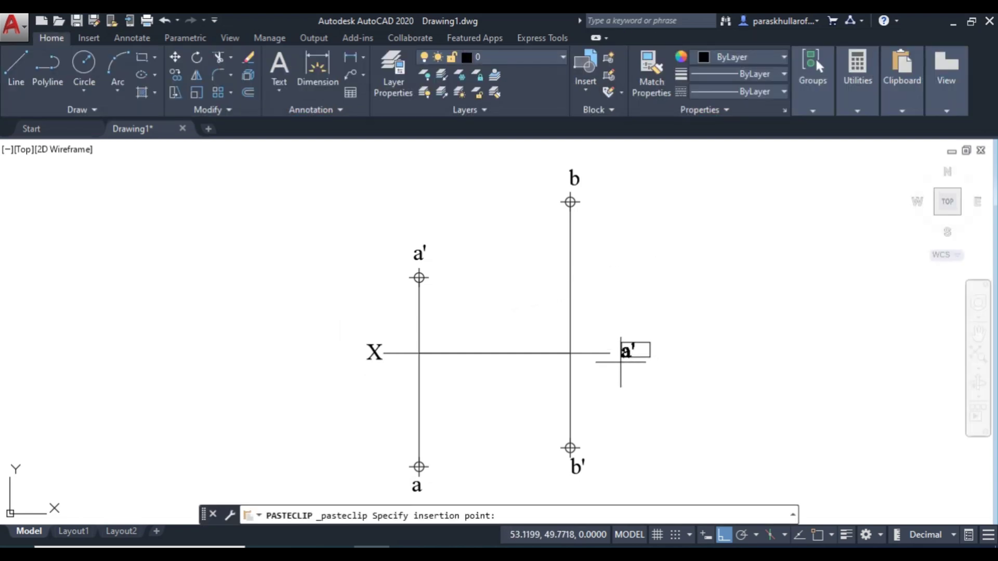
pyautogui.click(621, 363)
pyautogui.click(635, 350)
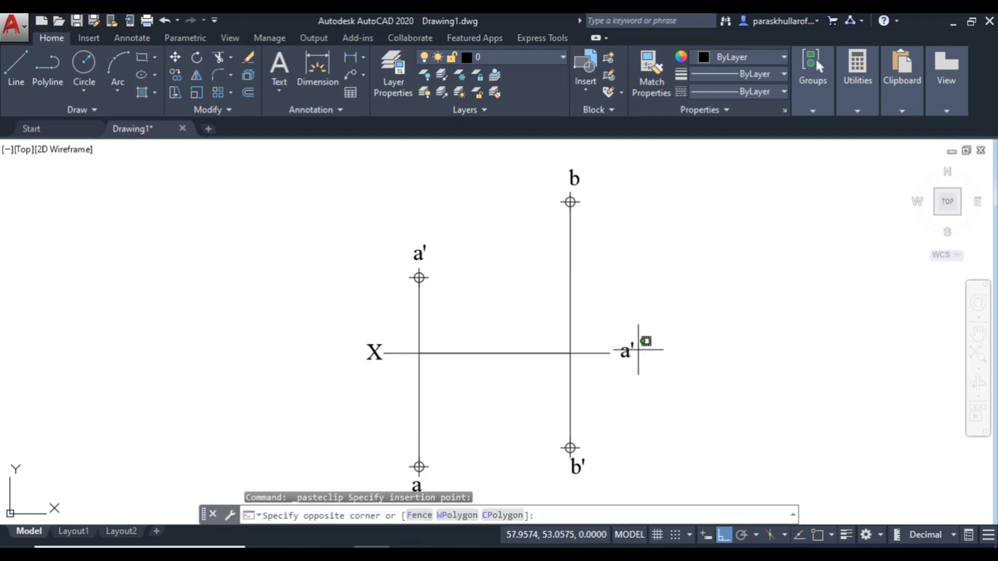
pyautogui.click(633, 341)
pyautogui.doubleClick(632, 350)
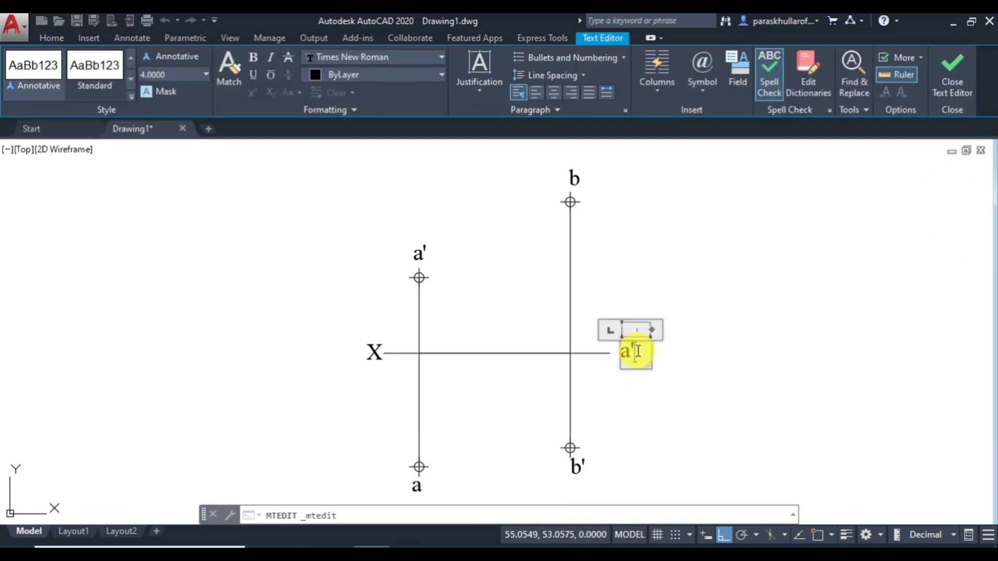
pyautogui.moveTo(634, 353); pyautogui.dragTo(613, 358)
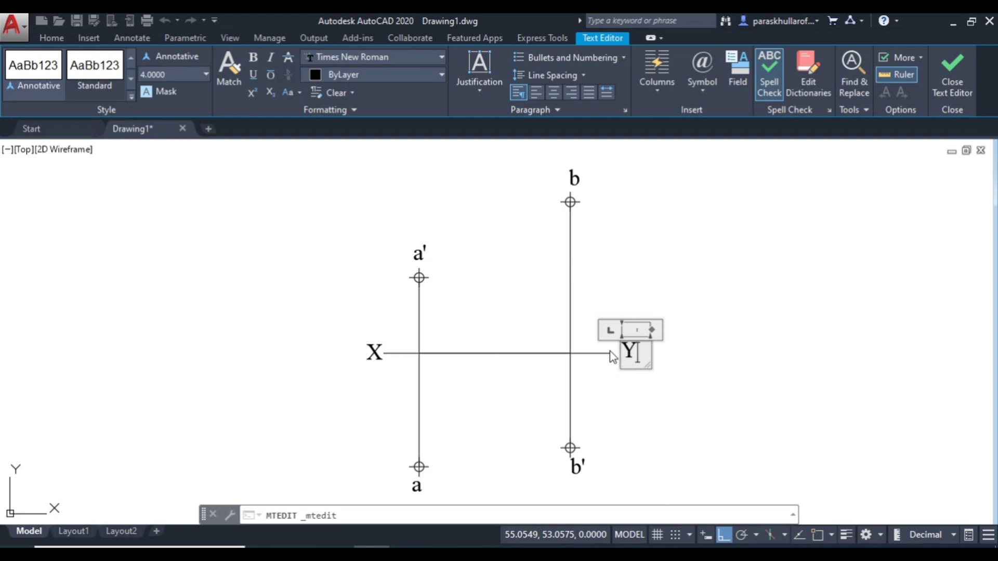
pyautogui.click(675, 270)
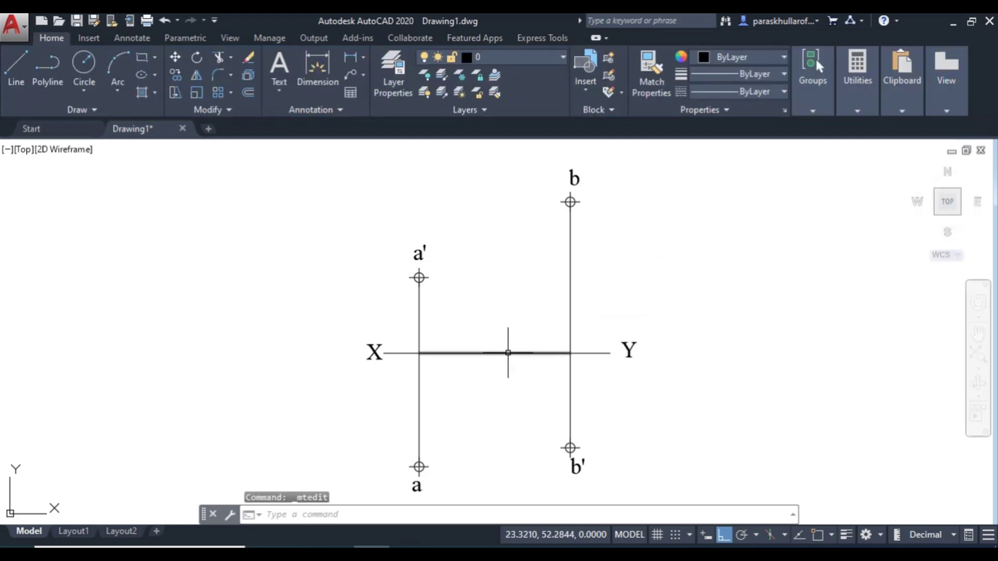
# Give the XY line a 0.50 mm lineweight and turn on Show Lineweight.
pyautogui.click(414, 353)
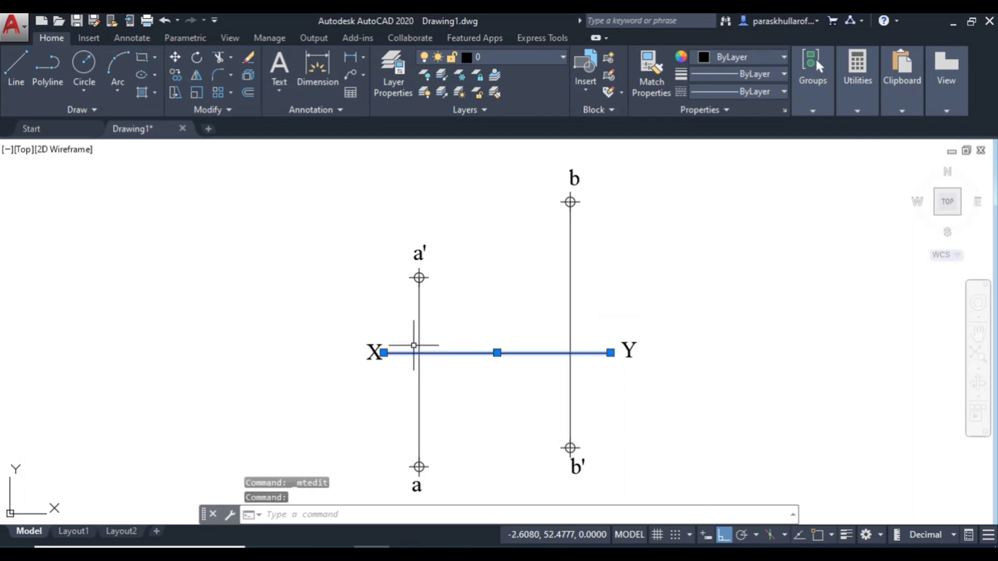
pyautogui.click(706, 74)
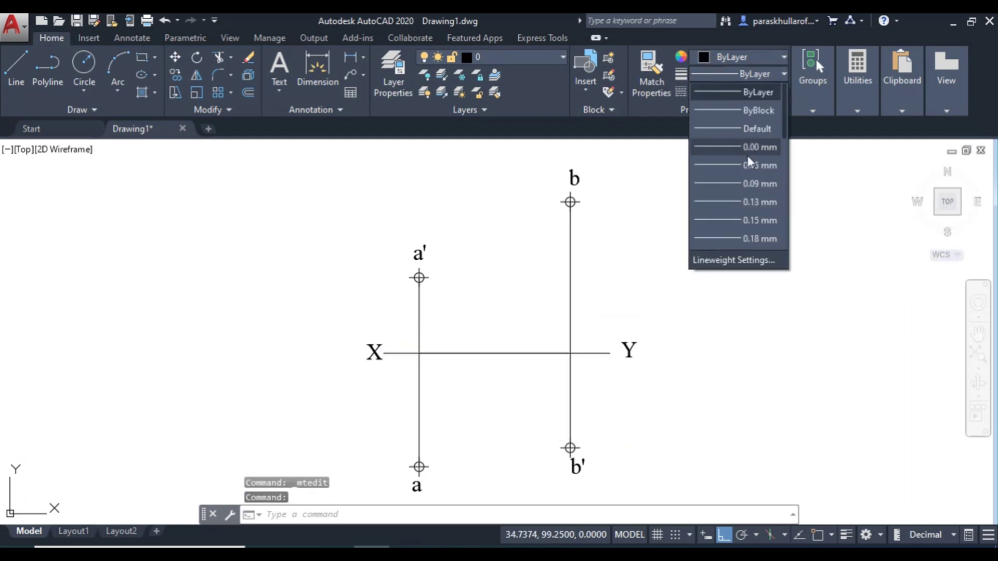
pyautogui.scroll(-3, 748, 189)
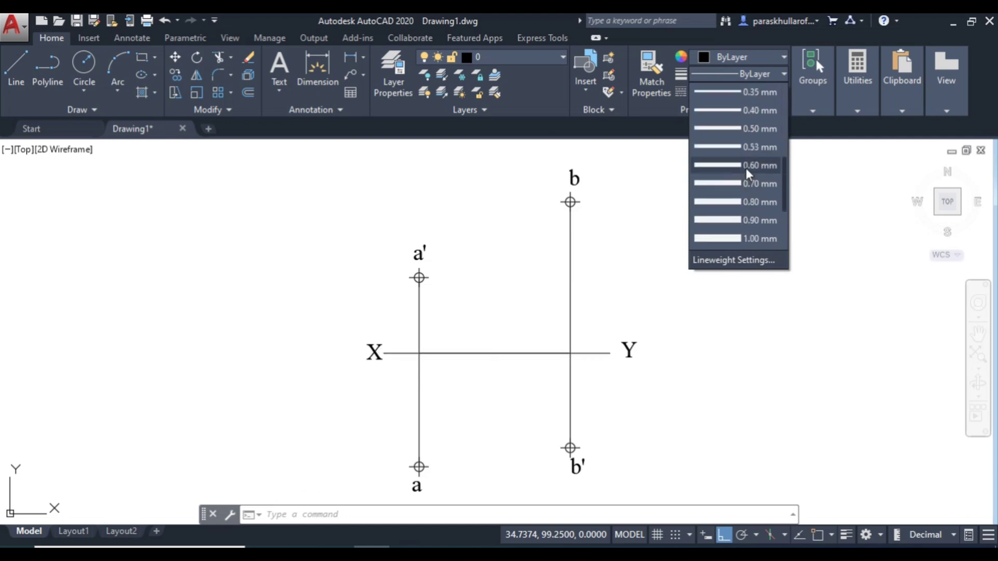
pyautogui.click(746, 129)
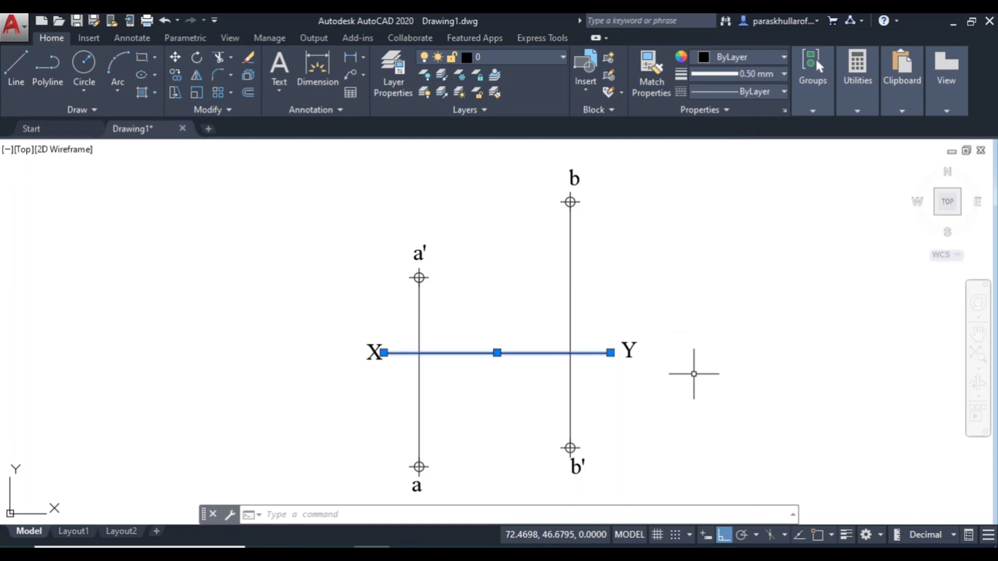
pyautogui.click(847, 535)
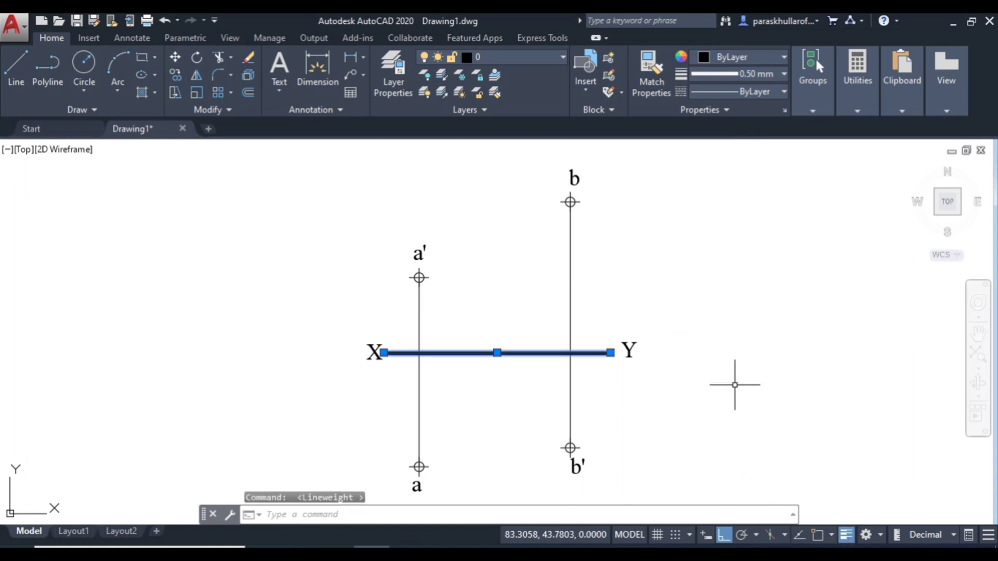
pyautogui.press('Escape')
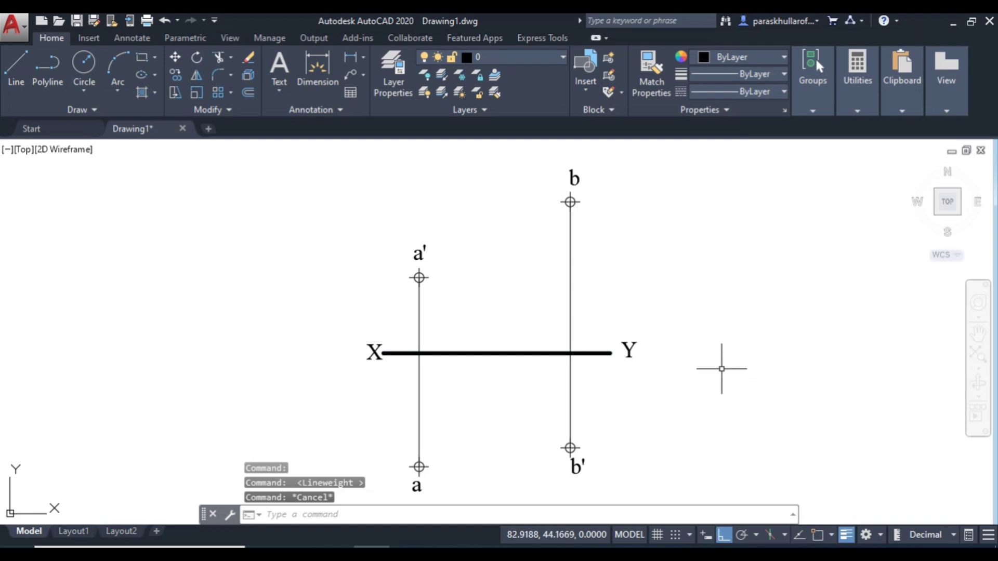
# Add linear dimensions of 20 (a' to XY) and 30 (XY to a) on the first projector.
pyautogui.scroll(2, 567, 372)
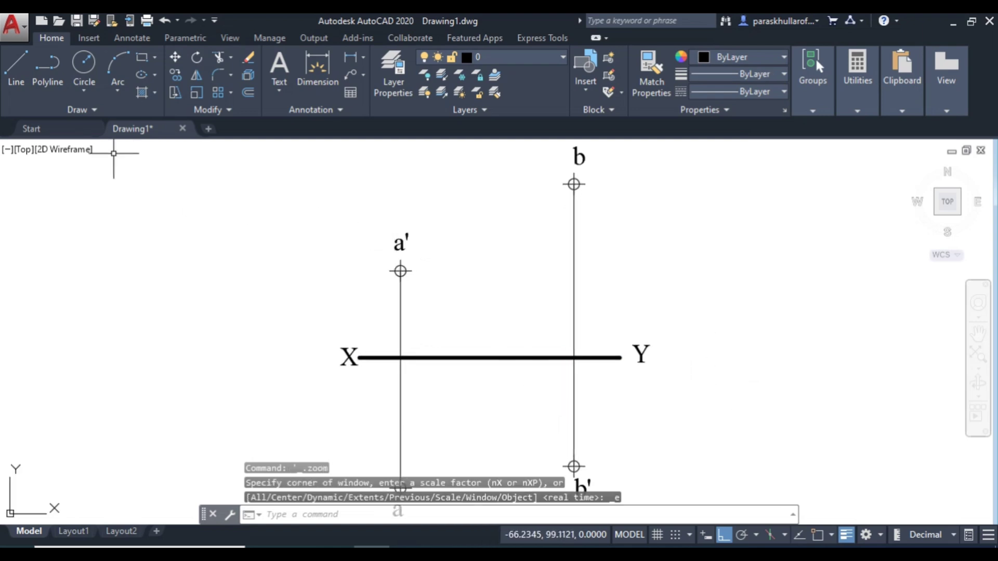
pyautogui.click(353, 57)
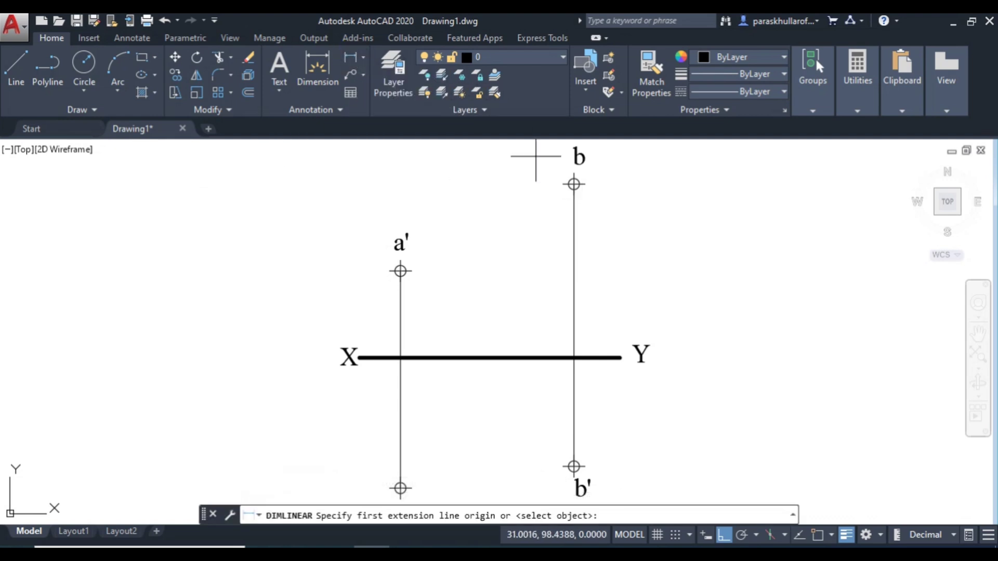
pyautogui.press('F3')
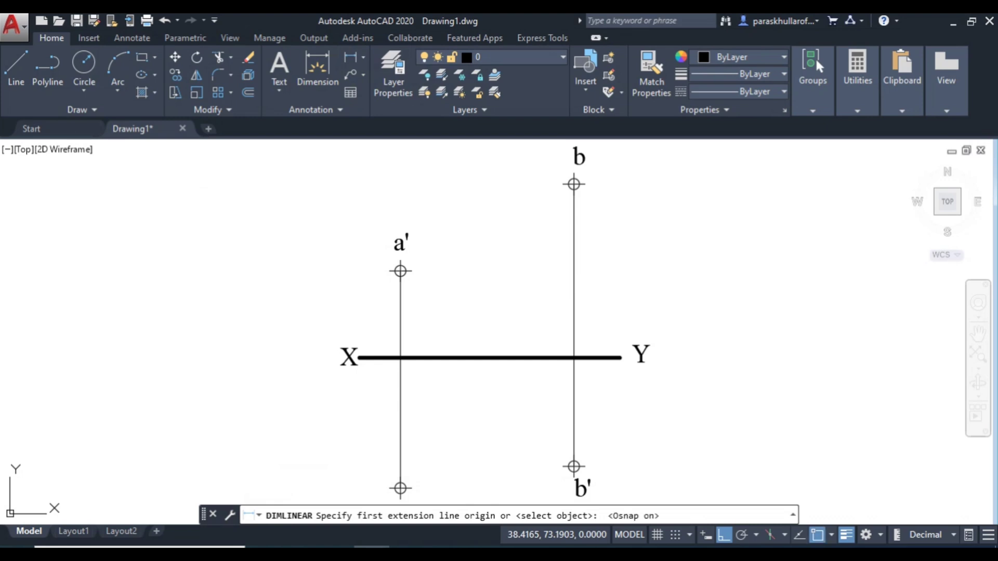
pyautogui.click(400, 270)
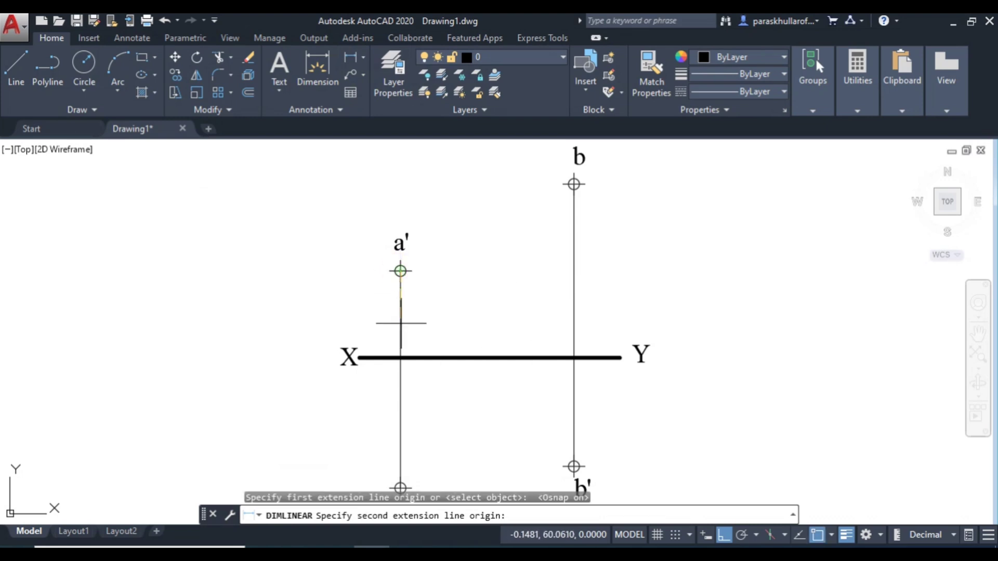
pyautogui.click(400, 357)
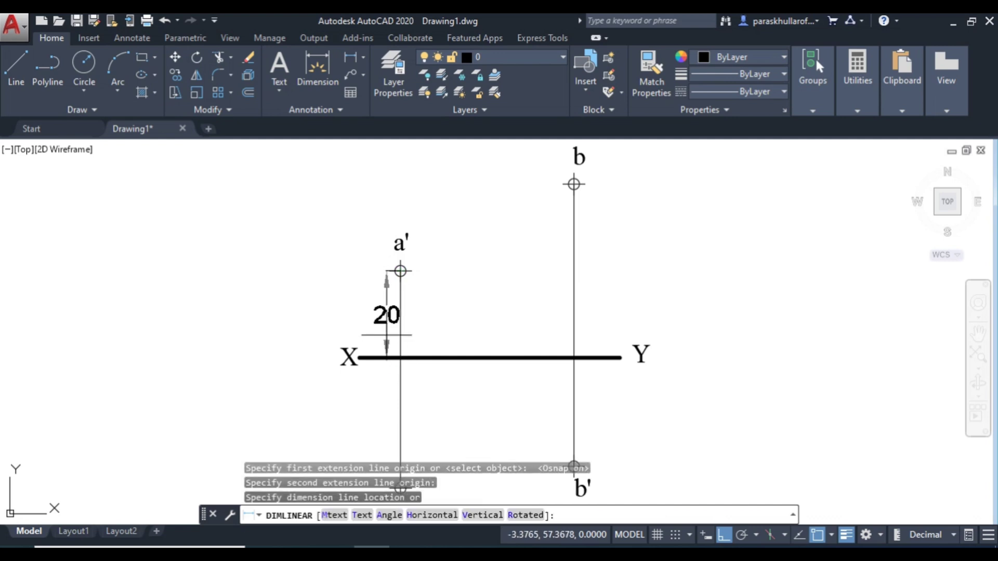
pyautogui.click(377, 323)
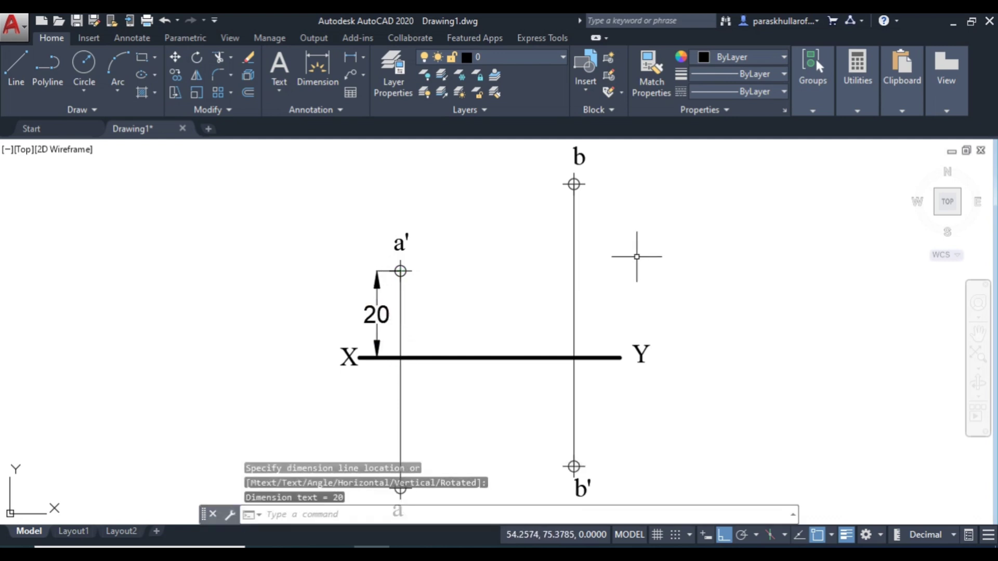
pyautogui.rightClick(698, 237)
pyautogui.click(721, 245)
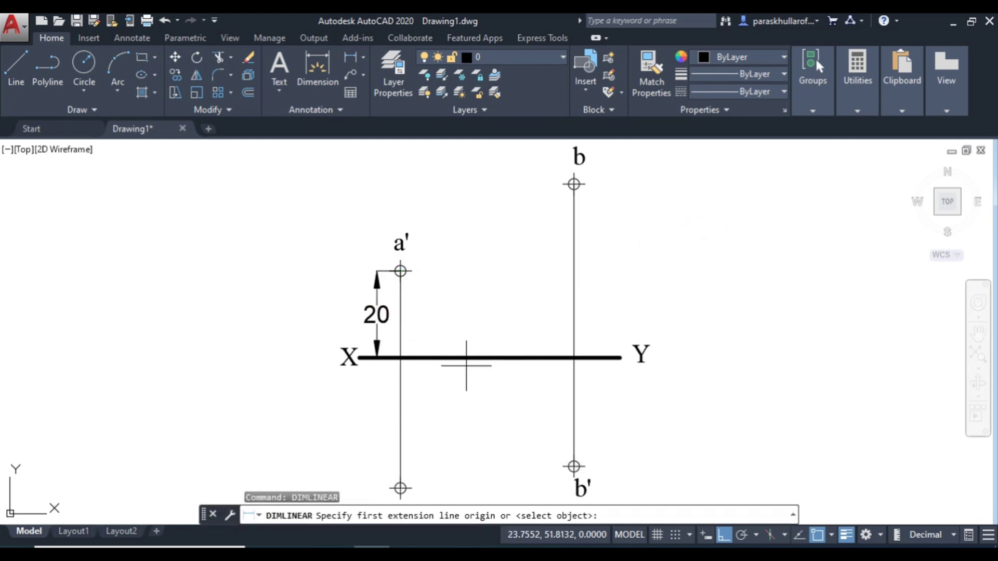
pyautogui.click(400, 358)
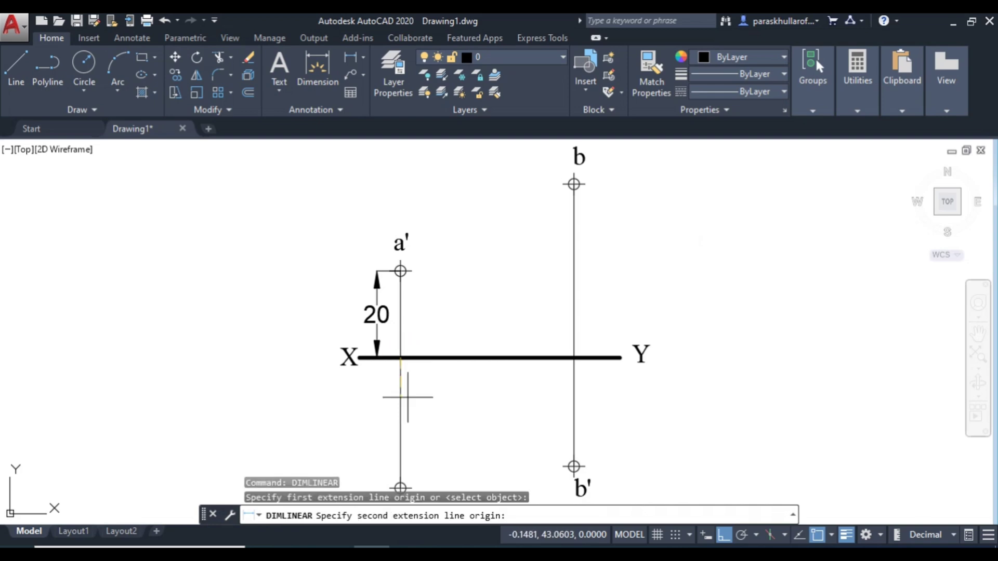
pyautogui.click(400, 487)
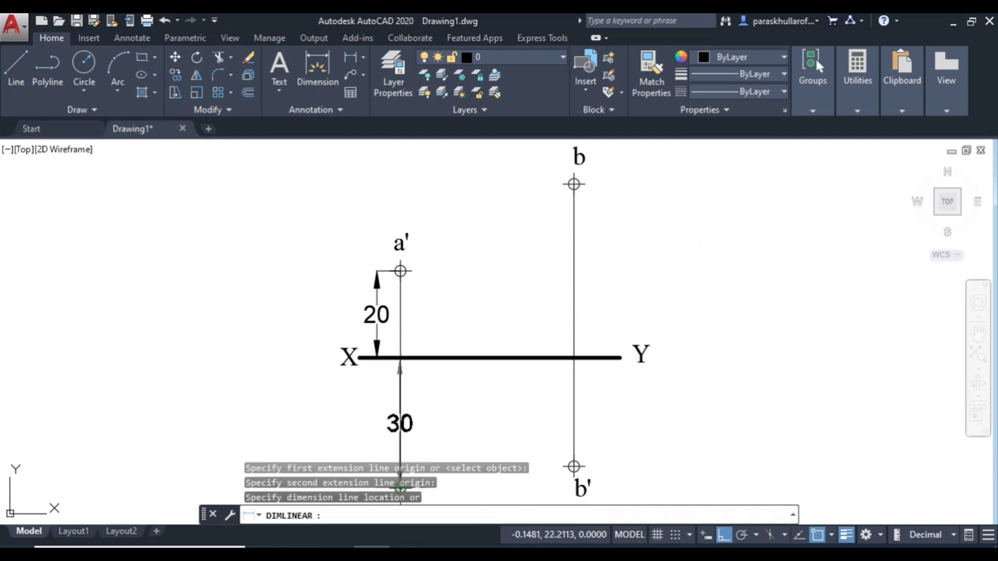
pyautogui.click(375, 439)
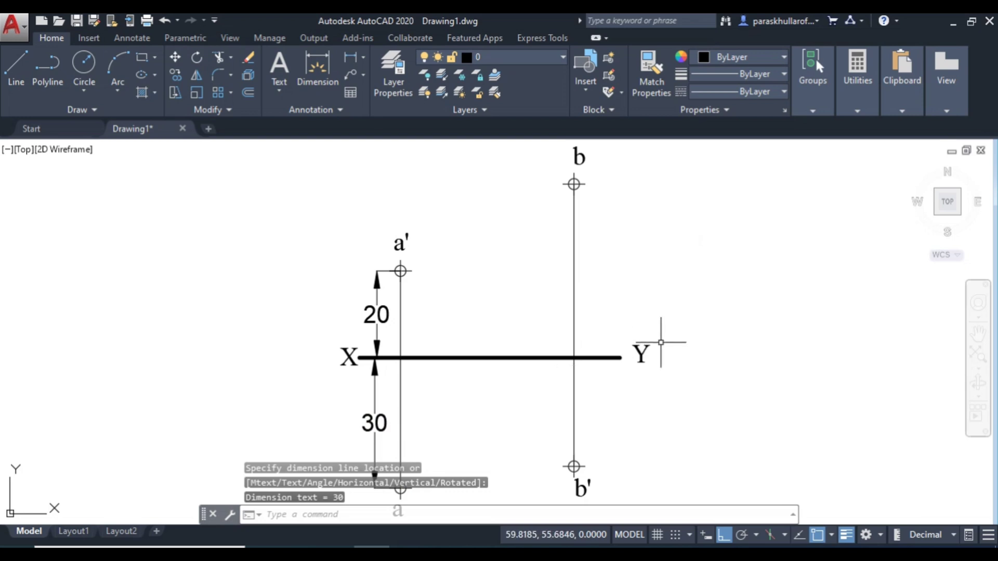
# Add linear dimensions of 40 (b to XY) and 25 (XY to b') on the second projector.
pyautogui.scroll(-2, 661, 342)
pyautogui.moveTo(719, 349); pyautogui.dragTo(564, 286, button='middle')
pyautogui.rightClick(583, 281)
pyautogui.click(588, 283)
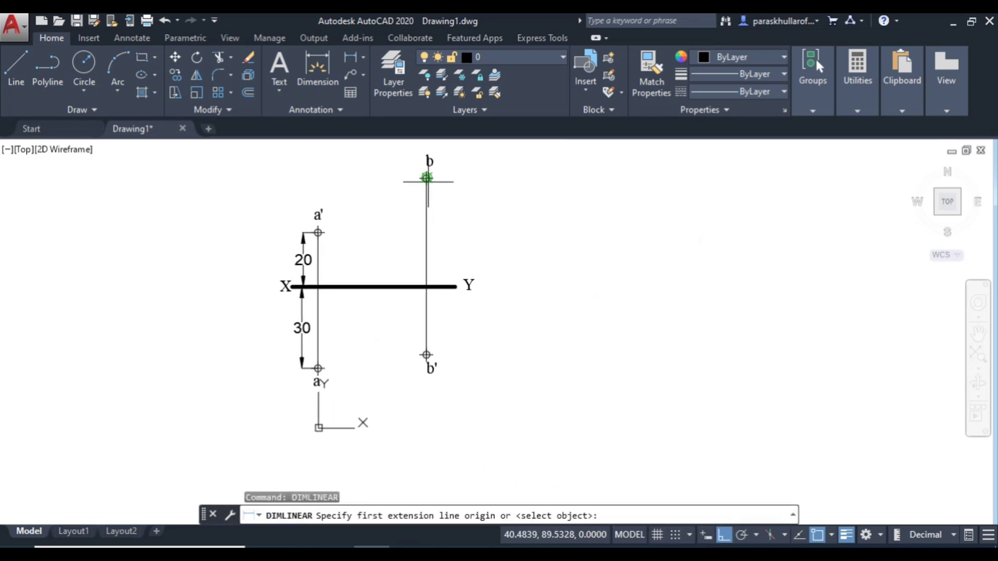
pyautogui.click(427, 178)
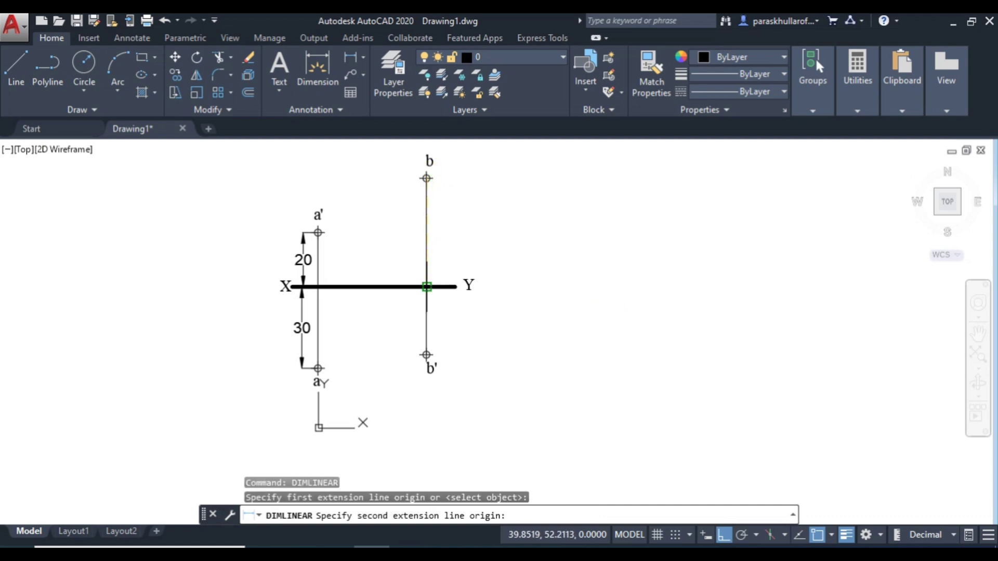
pyautogui.click(427, 287)
pyautogui.click(442, 249)
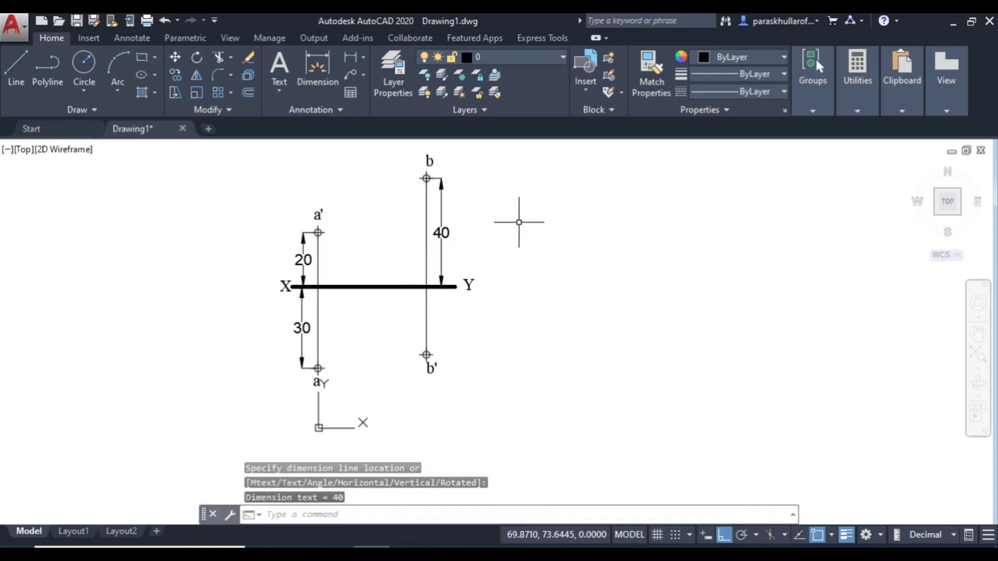
pyautogui.rightClick(555, 209)
pyautogui.click(588, 217)
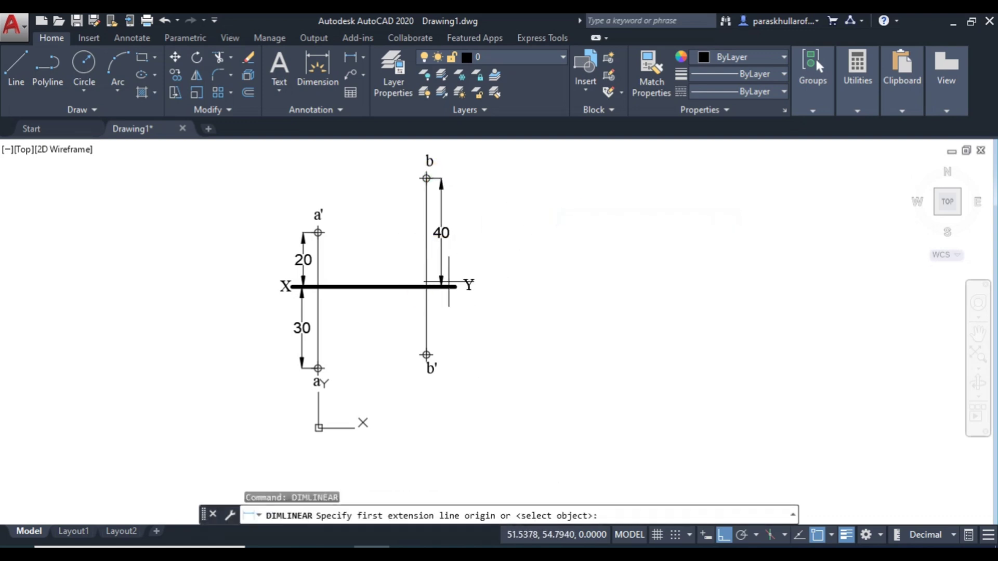
pyautogui.click(427, 286)
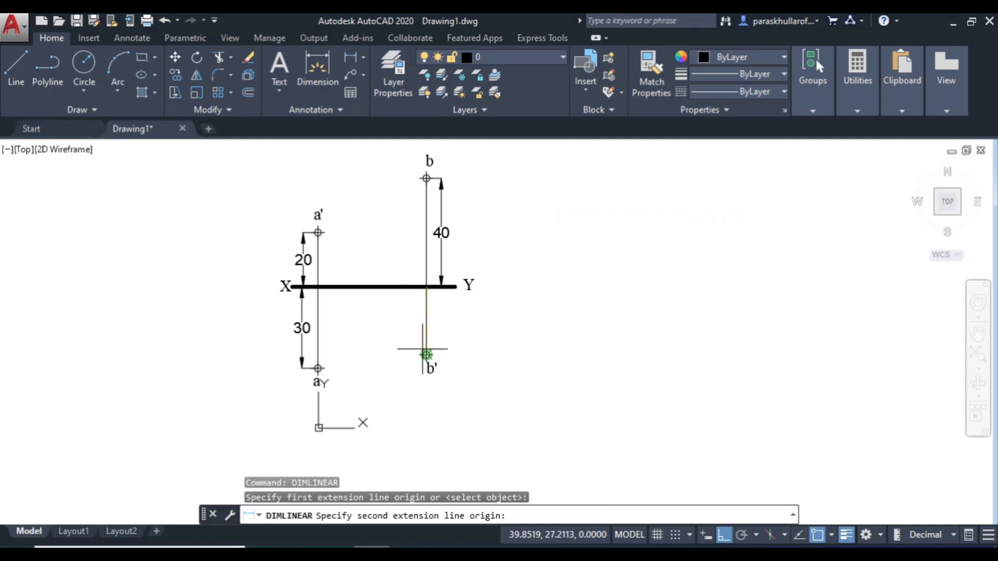
pyautogui.click(426, 354)
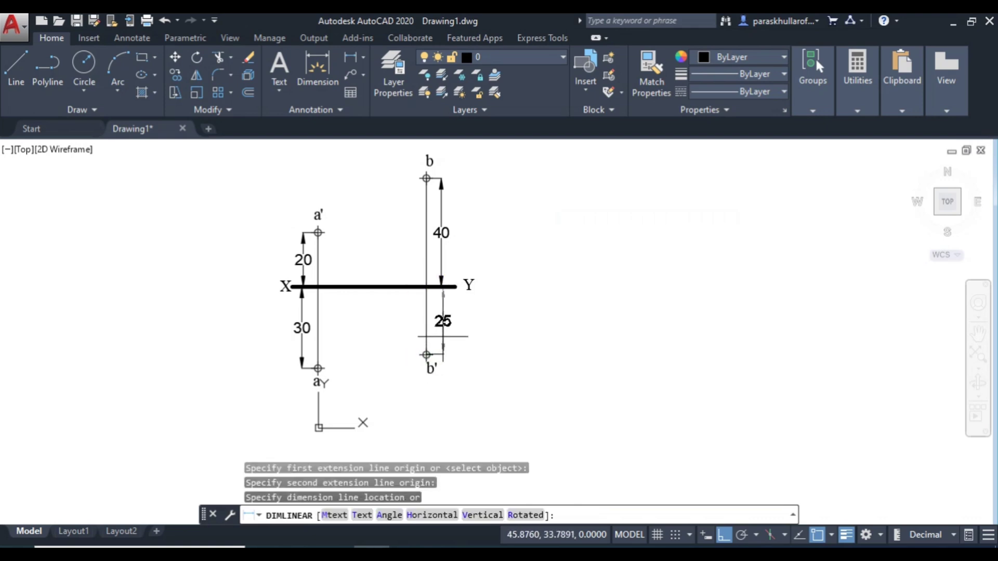
pyautogui.click(442, 335)
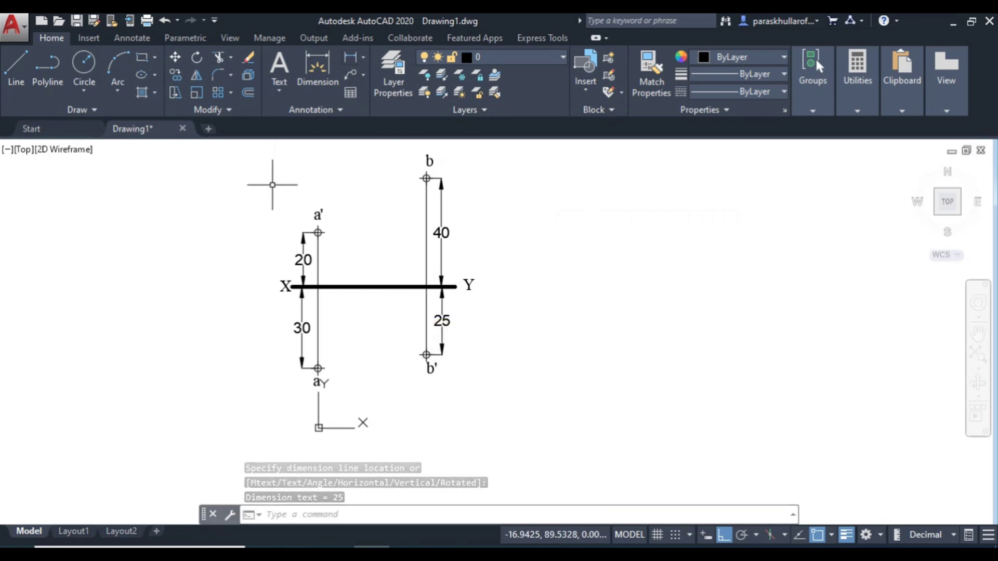
# Draw a straight line from point a' to point b'.
pyautogui.click(18, 59)
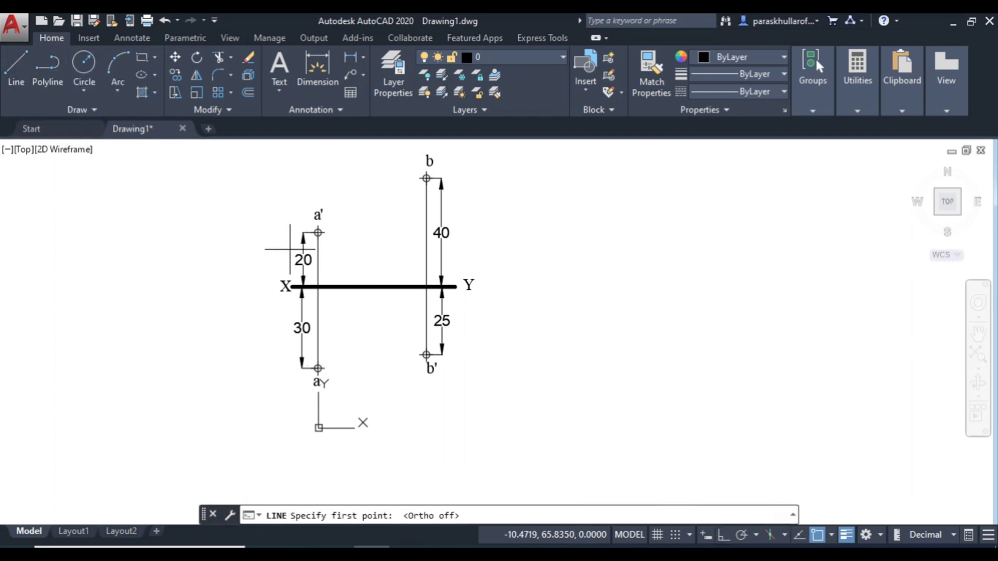
pyautogui.click(318, 232)
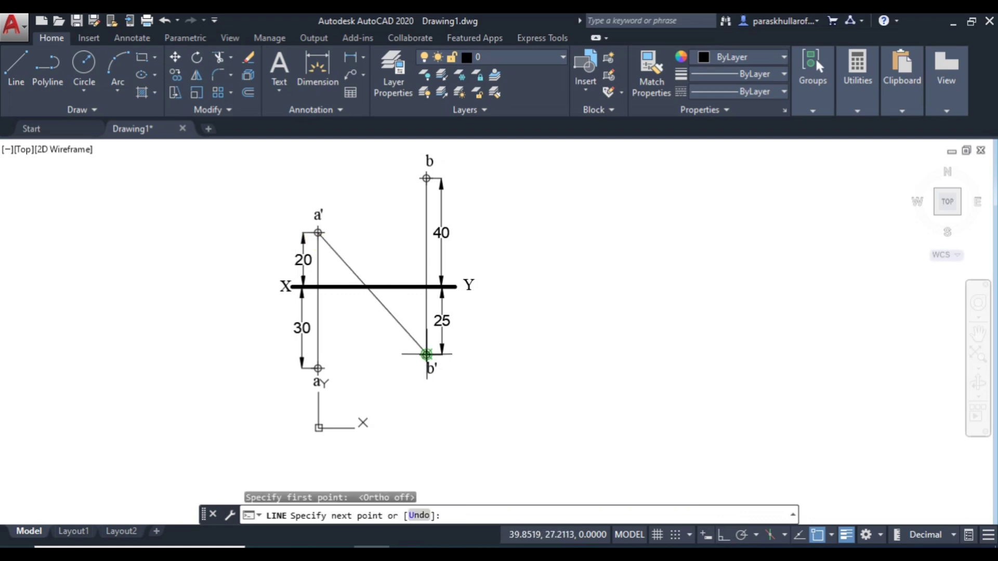
pyautogui.click(426, 354)
pyautogui.rightClick(526, 258)
pyautogui.click(564, 284)
# Repeat the line command to draw a second line from point a to point b.
pyautogui.rightClick(628, 223)
pyautogui.click(671, 235)
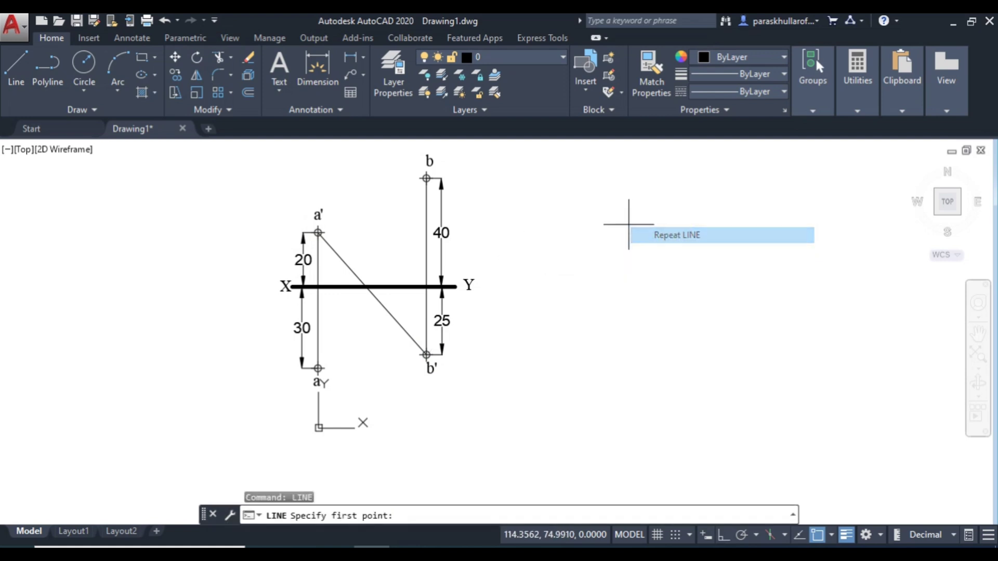
pyautogui.click(318, 368)
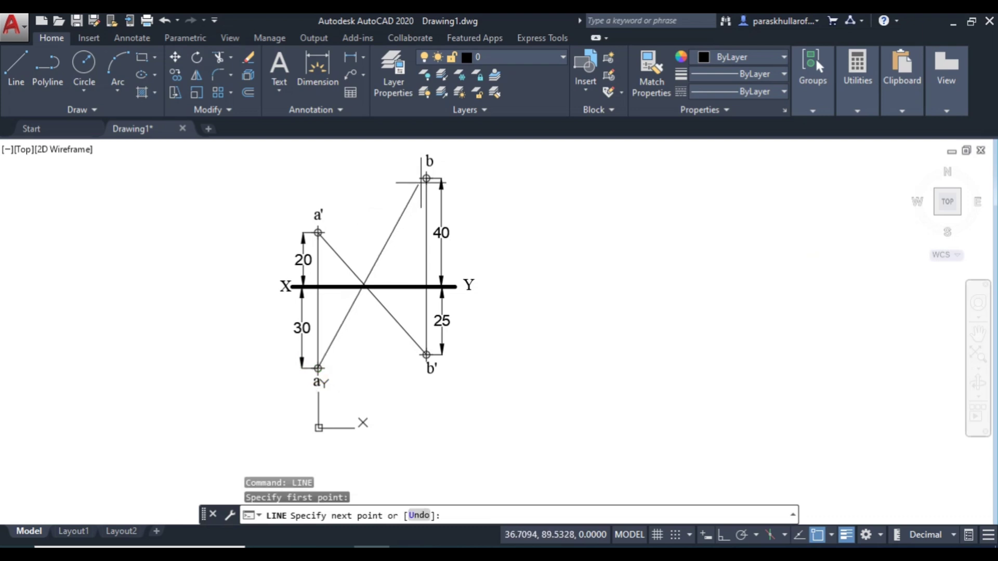
pyautogui.click(426, 177)
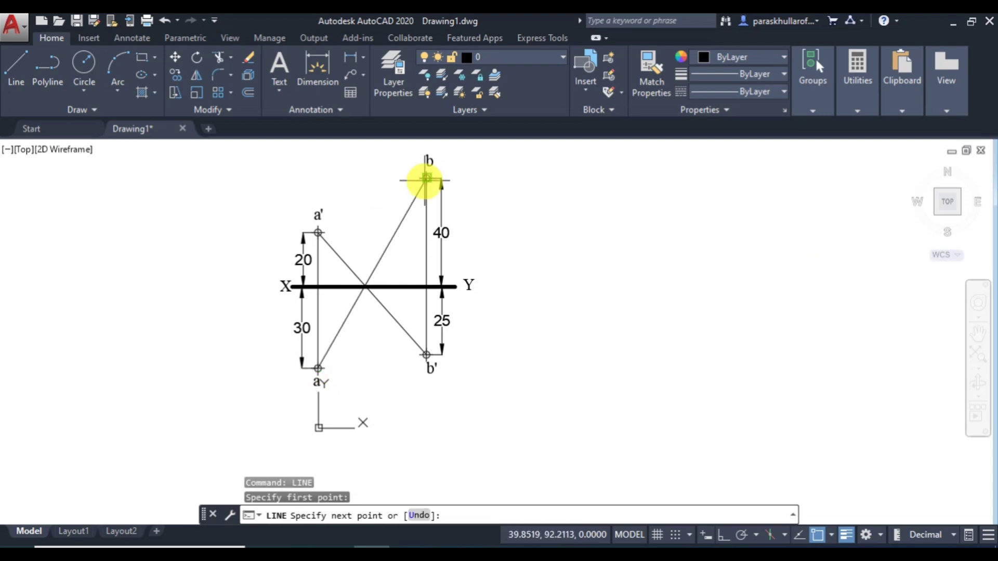
pyautogui.rightClick(593, 190)
pyautogui.click(627, 201)
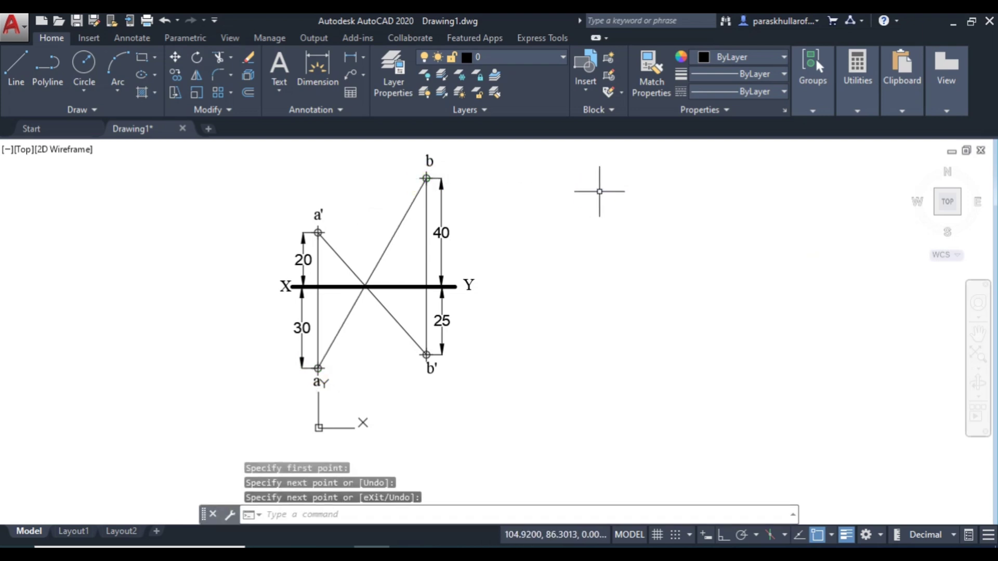
# Add an aligned dimension reading 60 along the a'b' line.
pyautogui.click(363, 57)
pyautogui.click(378, 111)
pyautogui.click(317, 232)
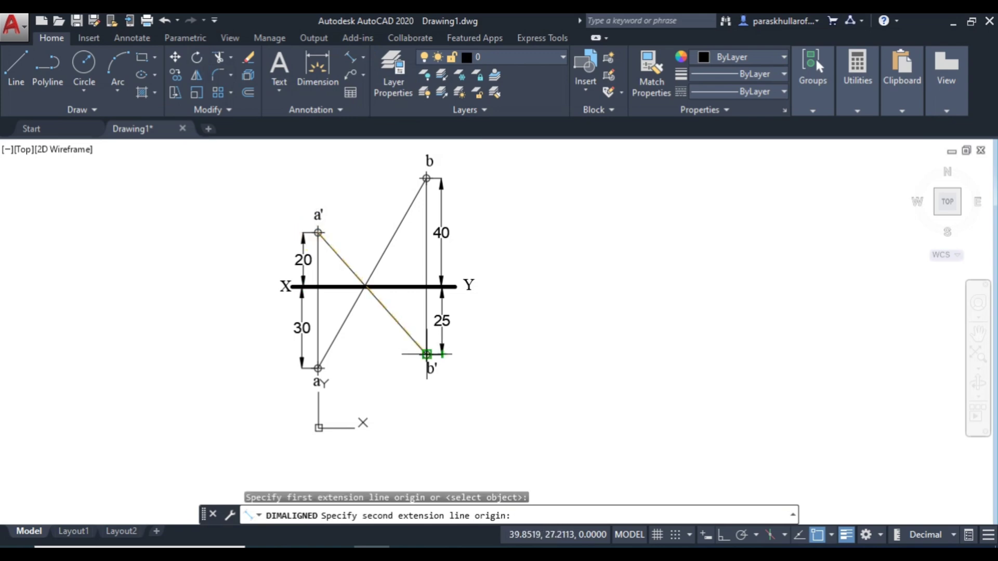
pyautogui.click(427, 354)
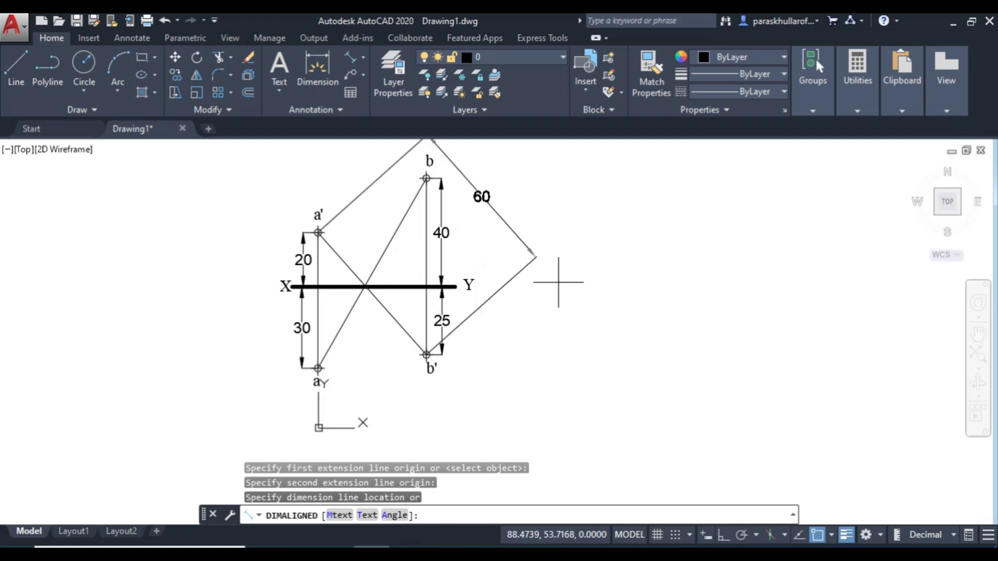
pyautogui.moveTo(559, 283); pyautogui.dragTo(564, 335, button='middle')
pyautogui.click(549, 317)
# Add a second aligned dimension reading 81 along the ab line.
pyautogui.rightClick(591, 258)
pyautogui.click(612, 263)
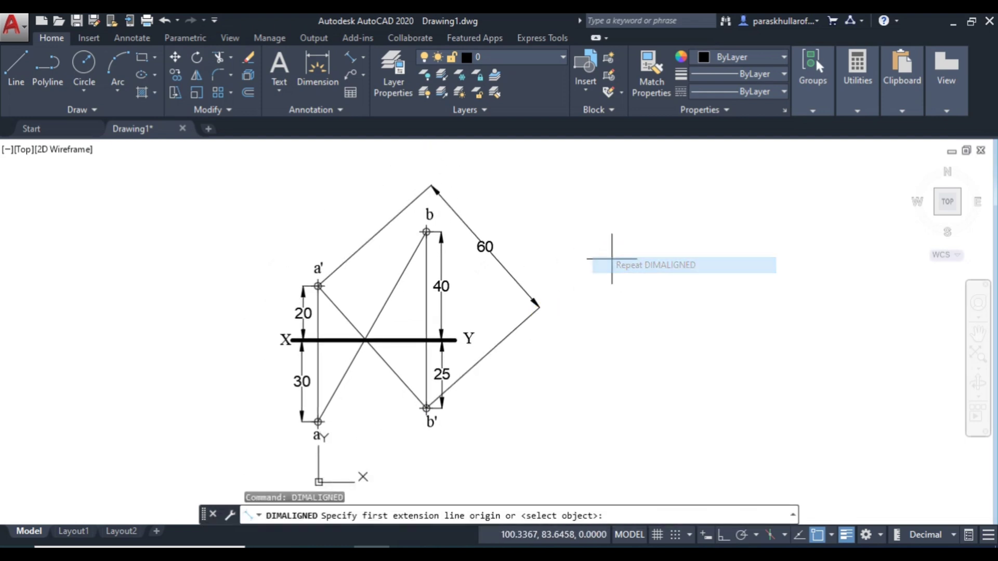
pyautogui.click(318, 421)
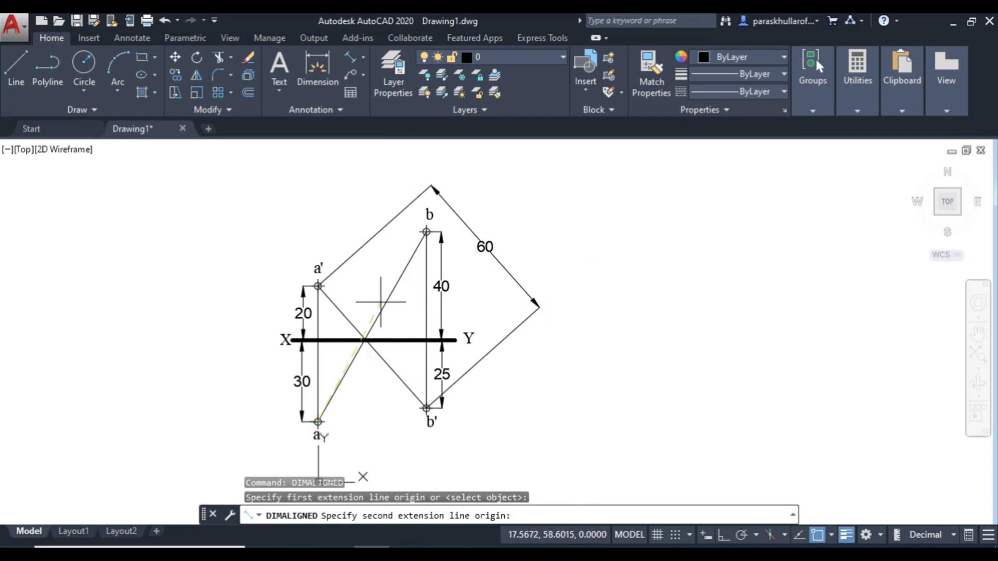
pyautogui.click(424, 232)
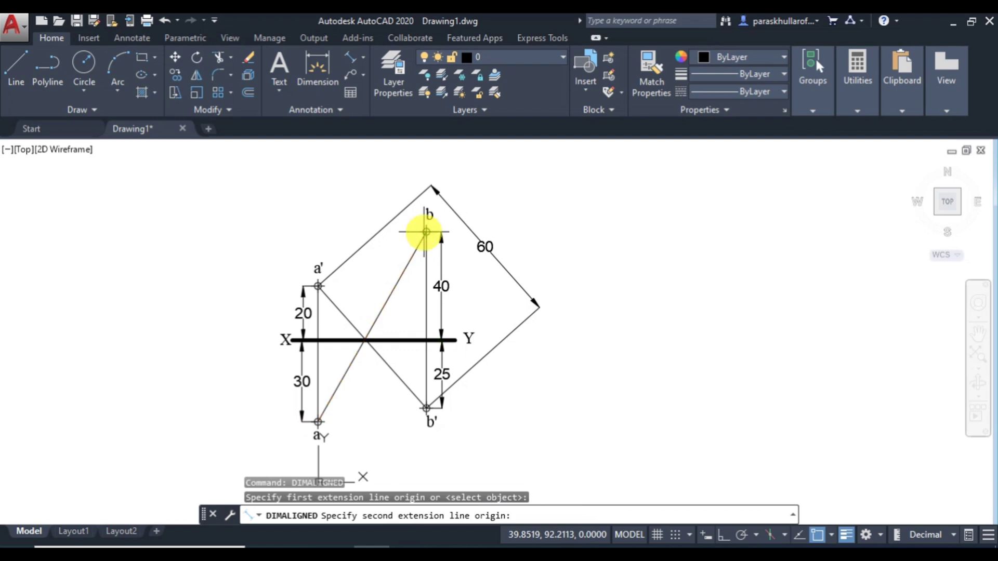
pyautogui.click(327, 195)
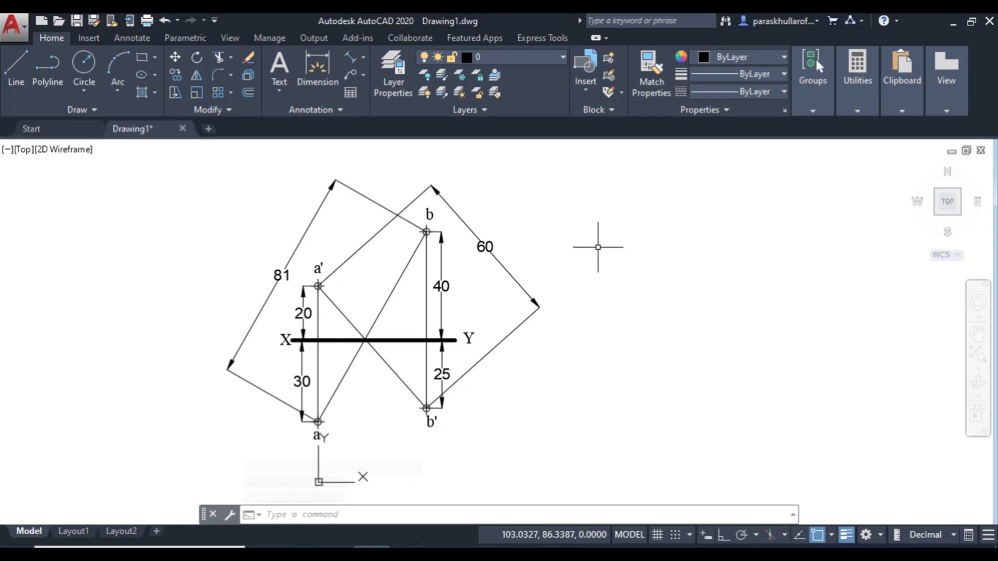
# Paste the a' label just below XY under a' and edit it to a₀ with a subscript 0.
pyautogui.hotkey('ctrl', 'v')
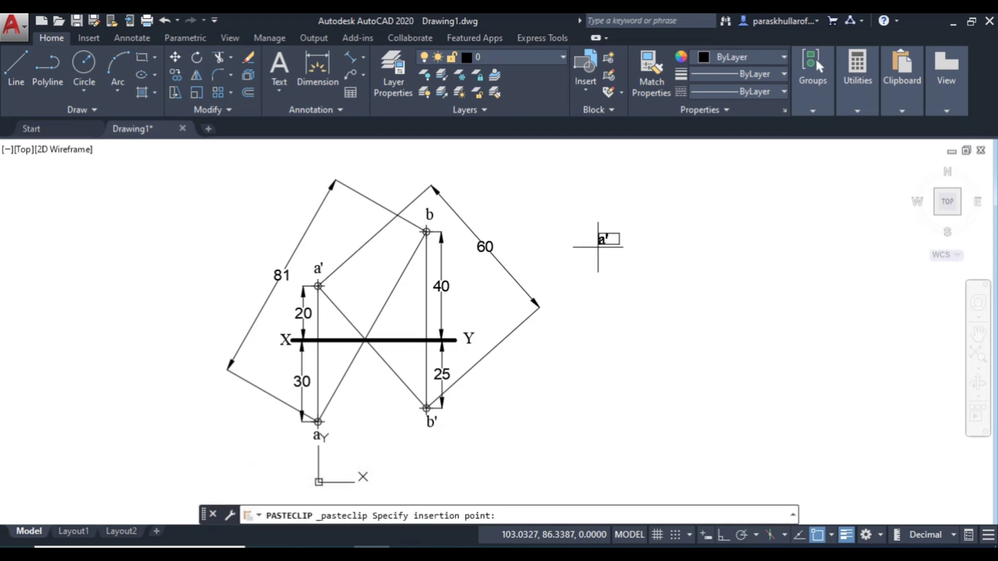
pyautogui.press('F3')
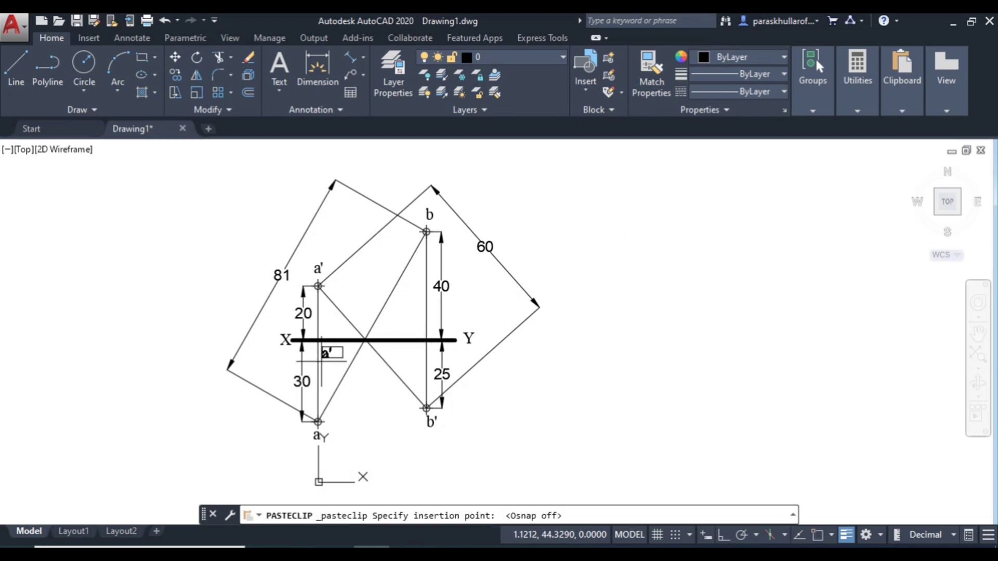
pyautogui.click(323, 353)
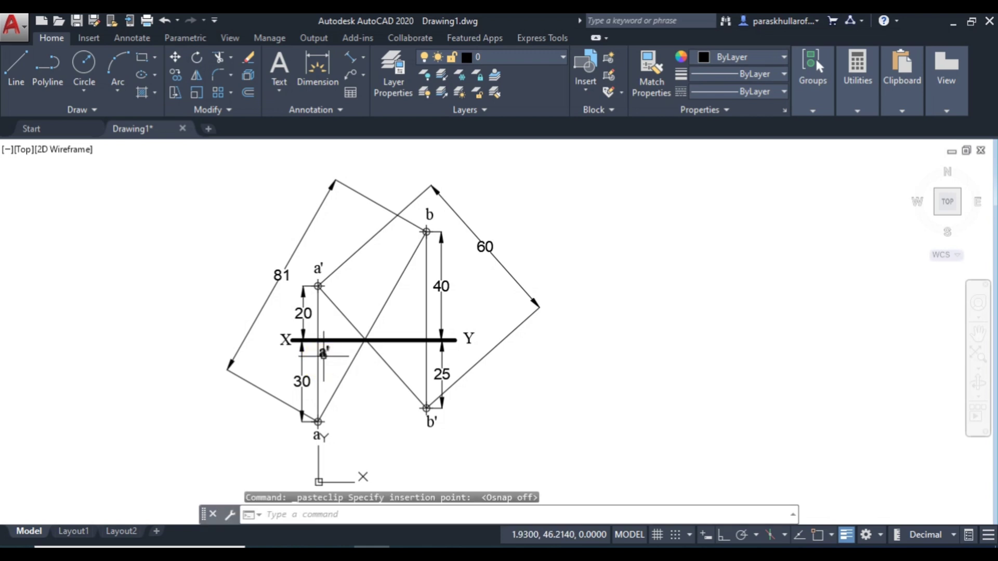
pyautogui.doubleClick(323, 353)
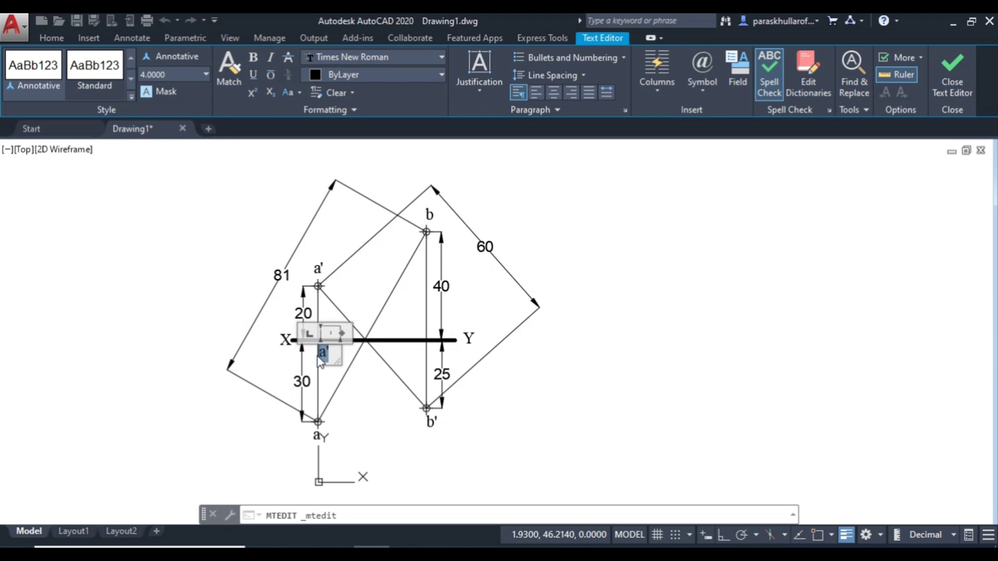
pyautogui.write('a')
pyautogui.click(269, 93)
pyautogui.click(582, 334)
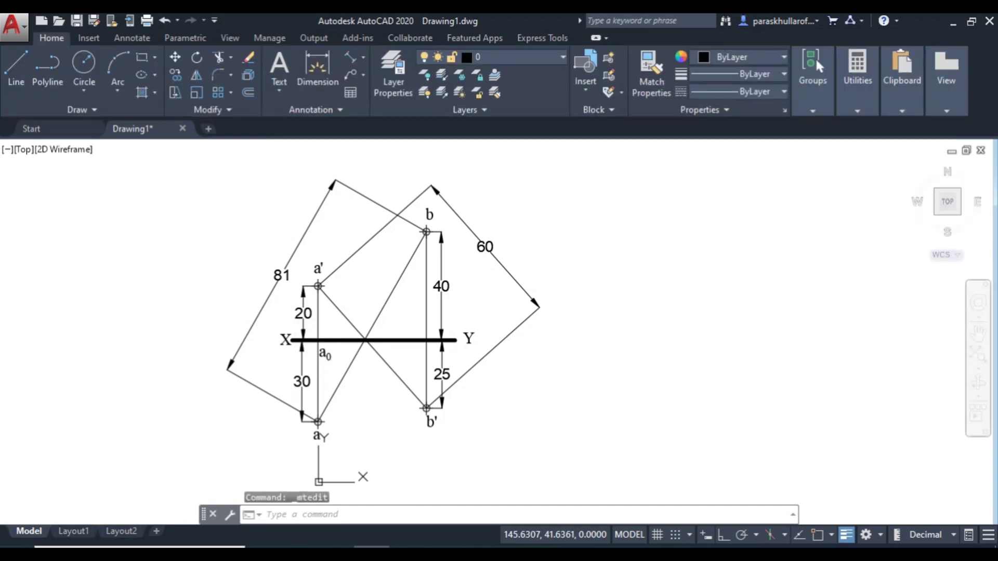
# Paste a copy of the label below XY under b and edit it to b₀ with a subscript 0.
pyautogui.hotkey('ctrl', 'v')
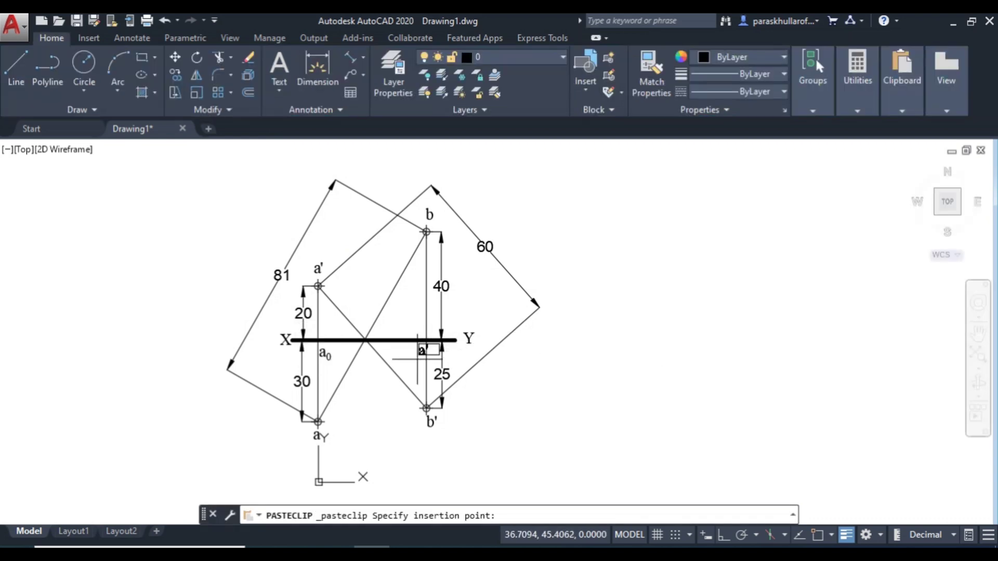
pyautogui.click(411, 358)
pyautogui.doubleClick(419, 348)
pyautogui.moveTo(425, 355); pyautogui.dragTo(415, 356)
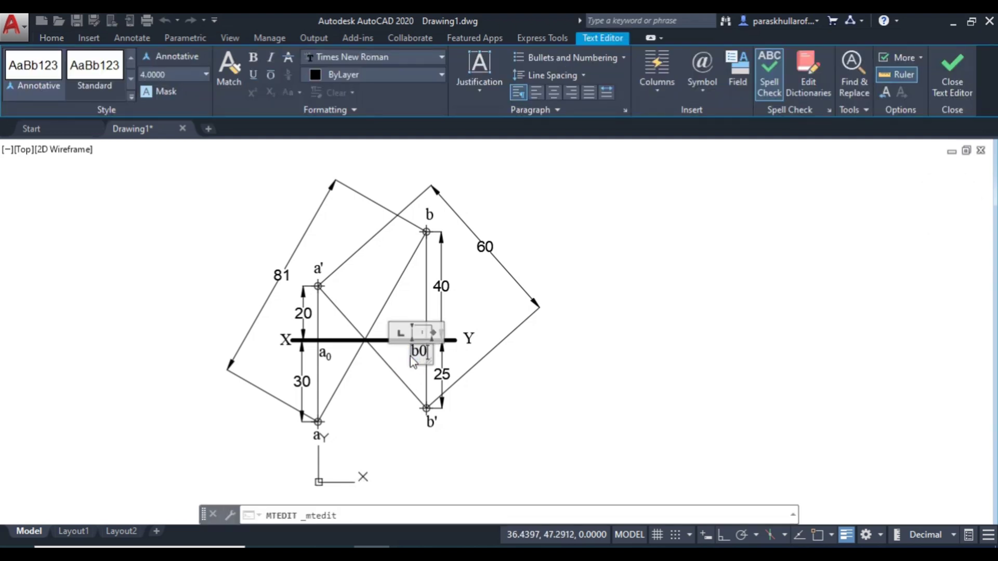
pyautogui.click(424, 354)
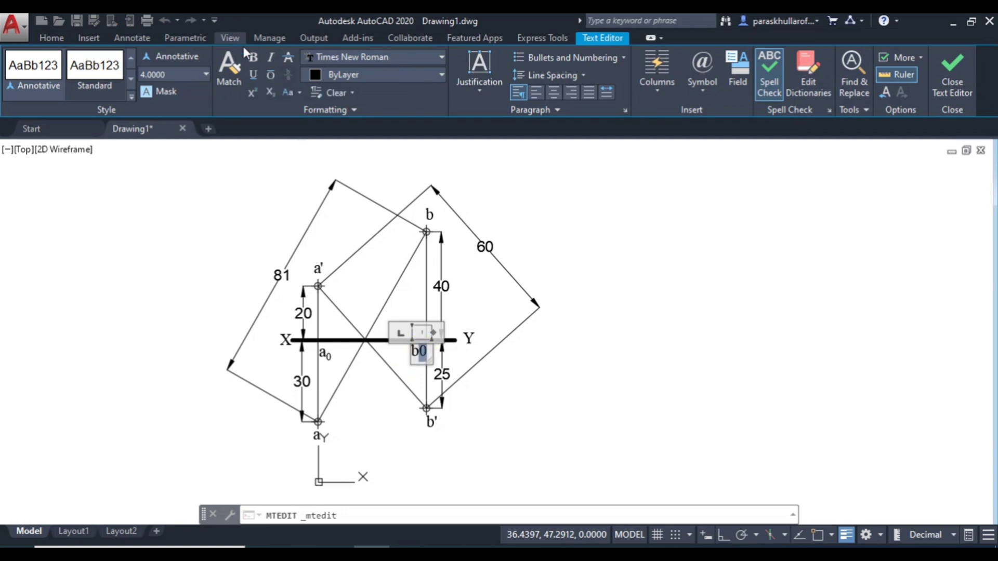
pyautogui.click(269, 92)
pyautogui.click(569, 352)
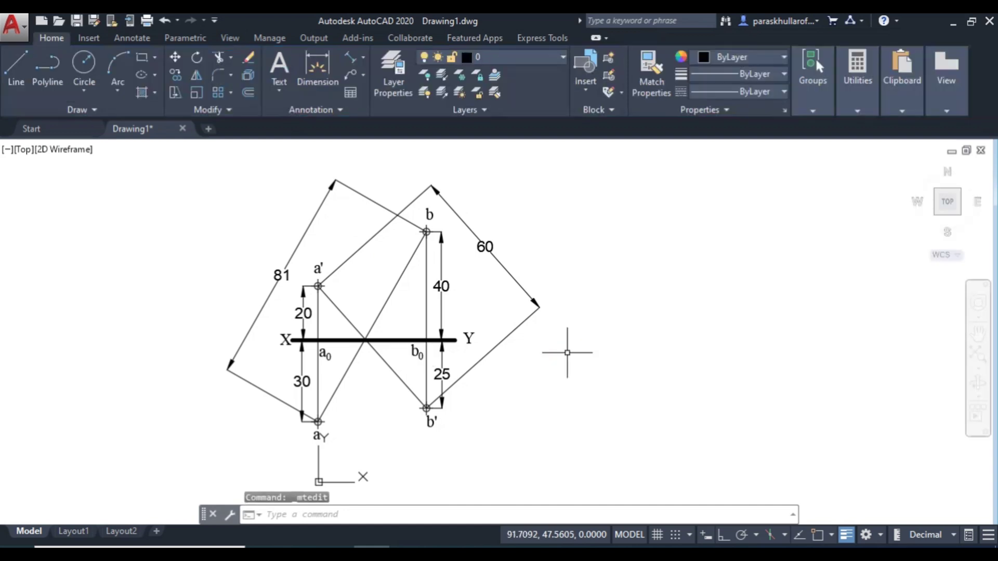
pyautogui.middleClick(616, 364)
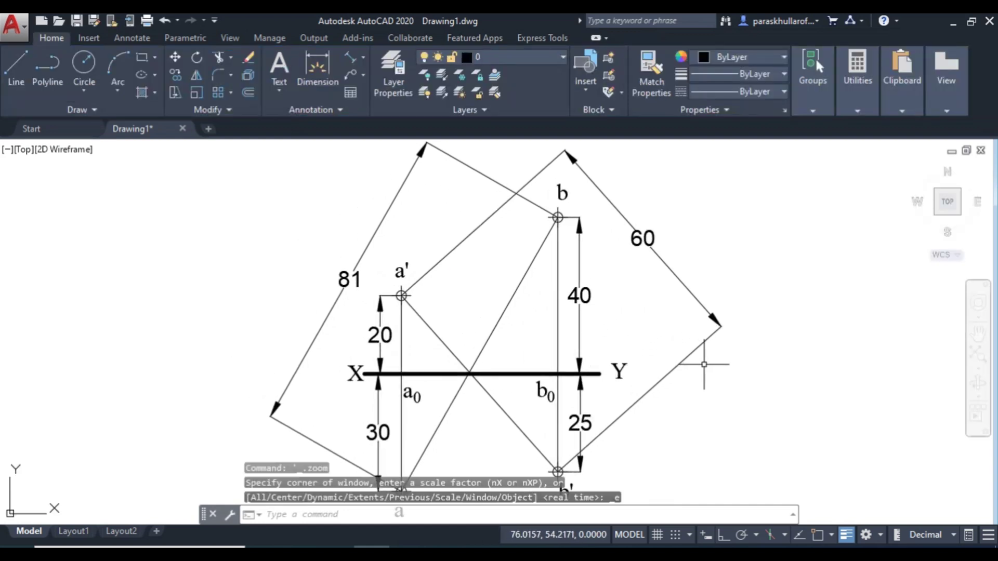
pyautogui.scroll(-2, 760, 364)
pyautogui.moveTo(757, 370)
pyautogui.mouseDown(button='middle')
pyautogui.moveTo(697, 341)
pyautogui.moveTo(701, 323)
pyautogui.mouseUp(button='middle')
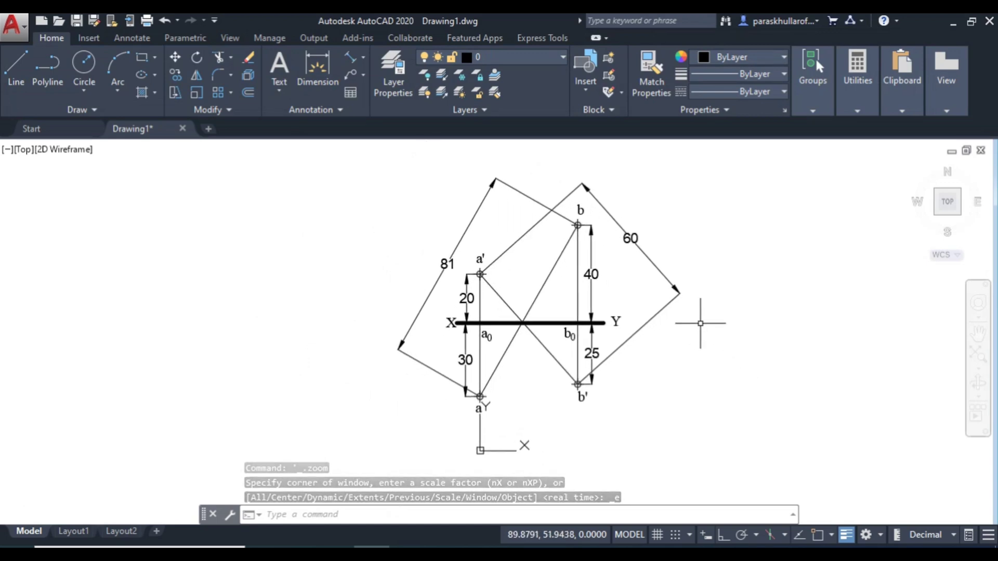